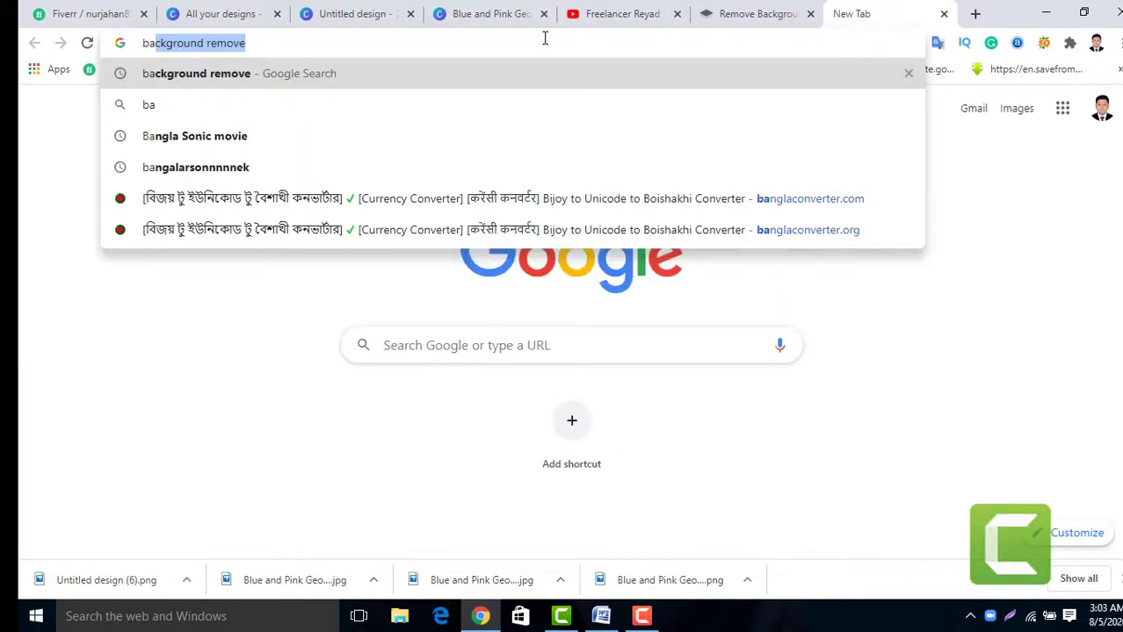
Step: Search Google for "background remove" and open the remove.bg website from the results
{"action": "type", "text": "gr"}
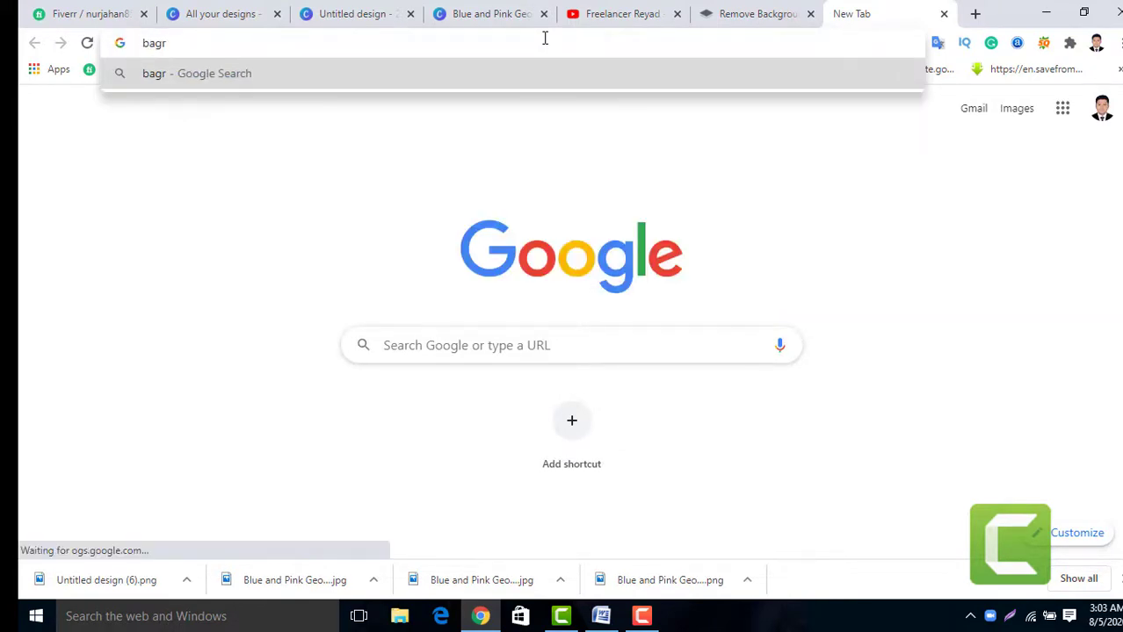
{"action": "type", "text": "a"}
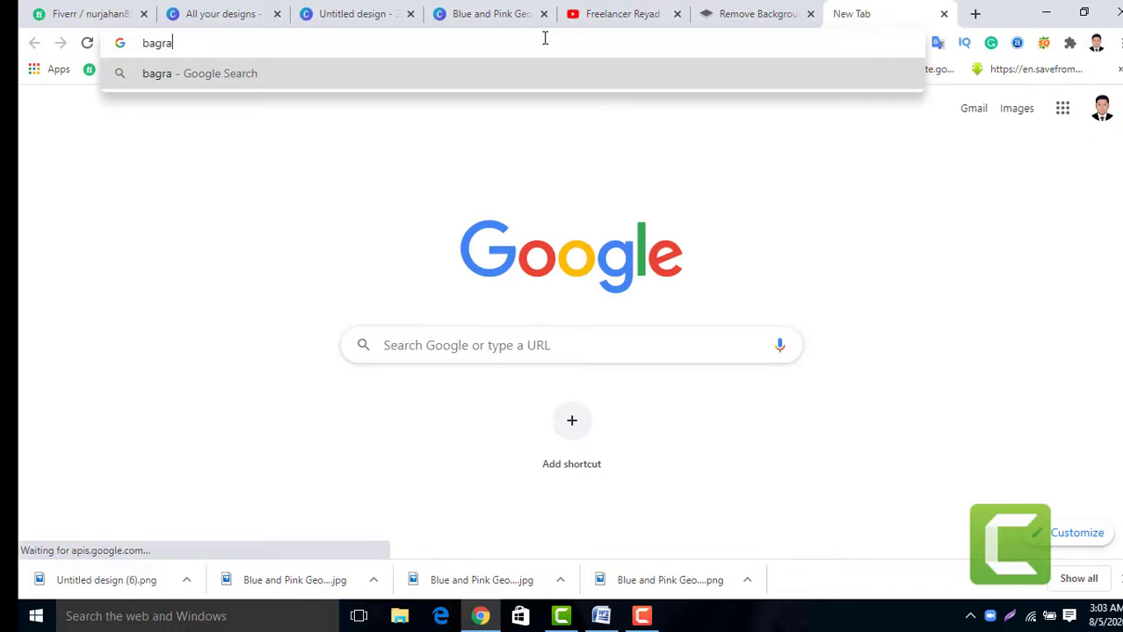
{"action": "key", "text": "BackSpace"}
{"action": "key", "text": "BackSpace"}
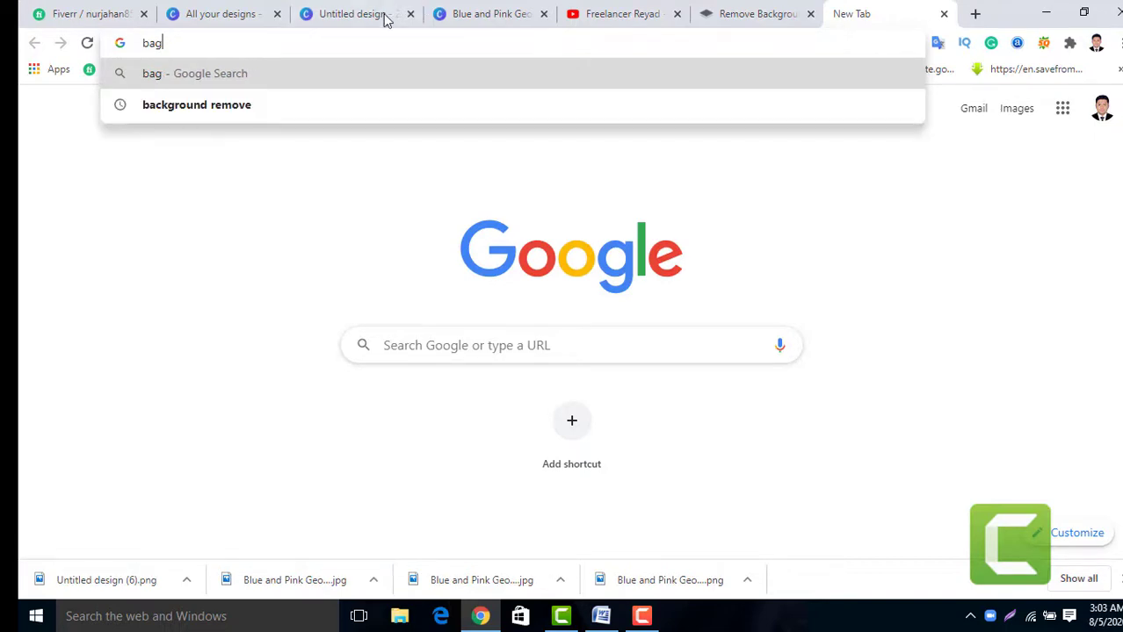
{"action": "left_click", "coordinate": [251, 107]}
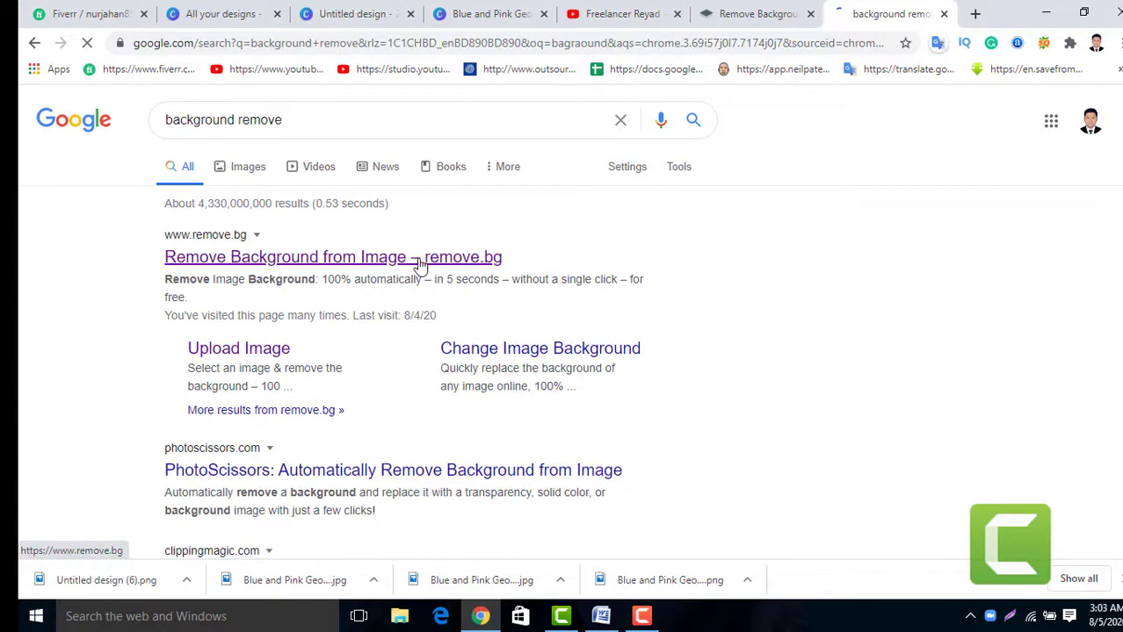
{"action": "left_click", "coordinate": [349, 260]}
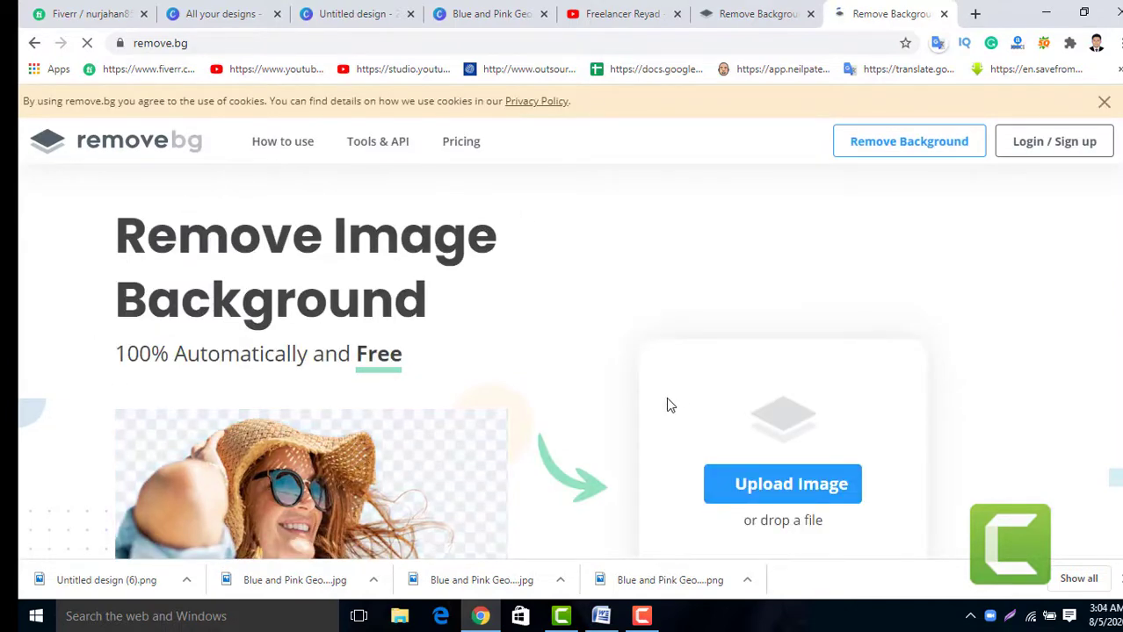
Step: Upload the portrait photo FaceApp_1565103439402.jpg from the Documents folder for background removal
{"action": "scroll", "coordinate": [668, 400], "scroll_direction": "down", "scroll_amount": 4}
{"action": "scroll", "coordinate": [667, 397], "scroll_direction": "up", "scroll_amount": 3}
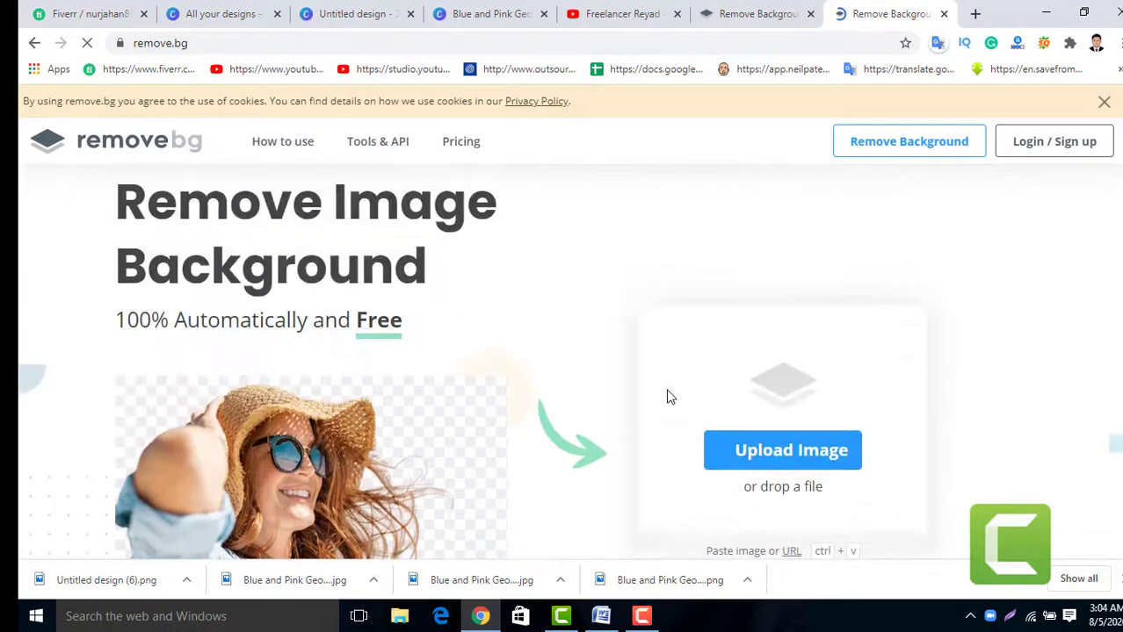
{"action": "scroll", "coordinate": [668, 391], "scroll_direction": "down", "scroll_amount": 8}
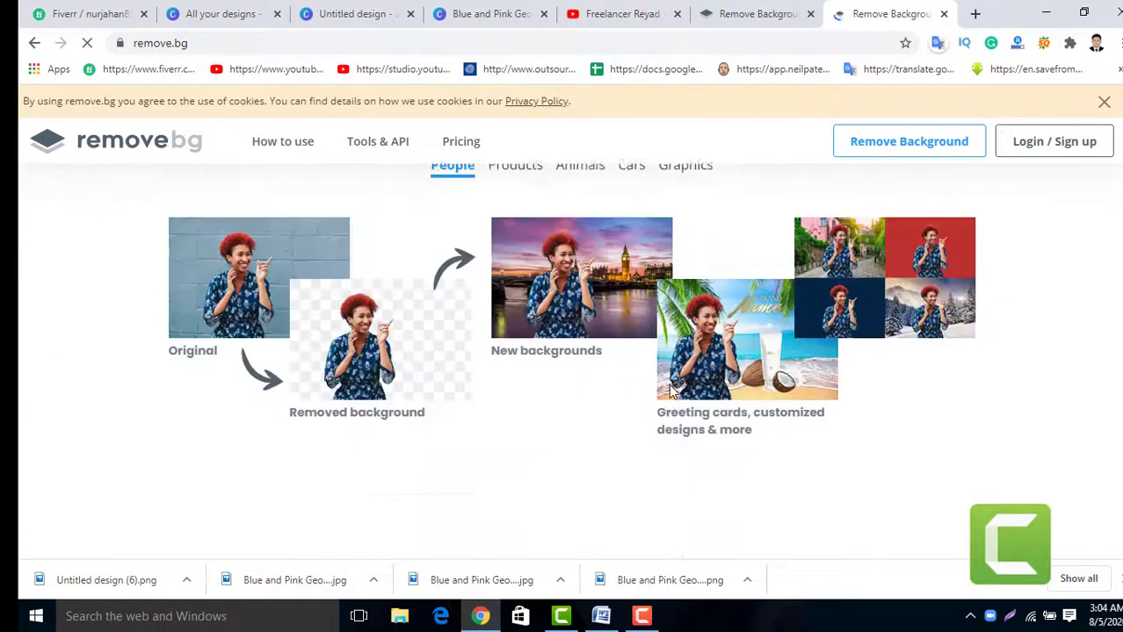
{"action": "scroll", "coordinate": [670, 391], "scroll_direction": "down", "scroll_amount": 8}
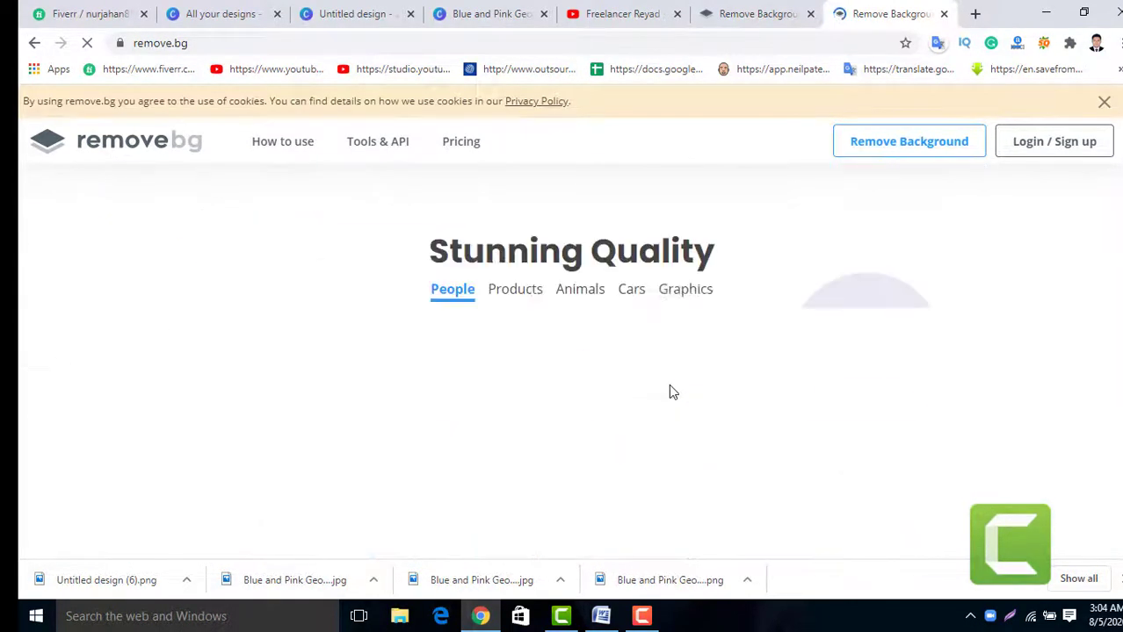
{"action": "scroll", "coordinate": [668, 384], "scroll_direction": "up", "scroll_amount": 15}
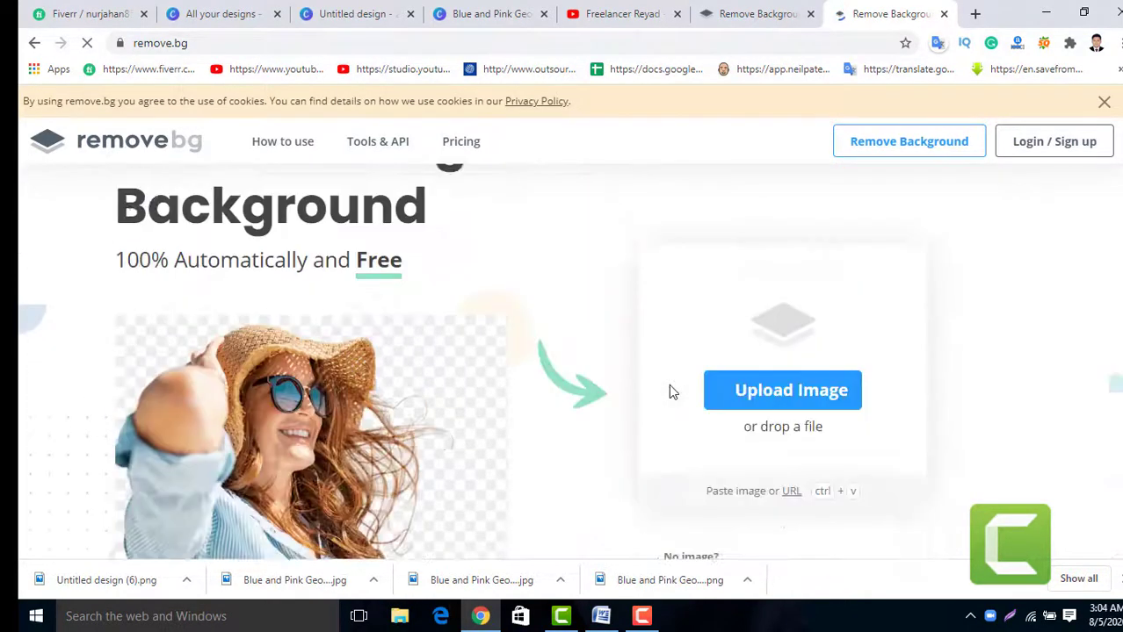
{"action": "scroll", "coordinate": [669, 384], "scroll_direction": "up", "scroll_amount": 1}
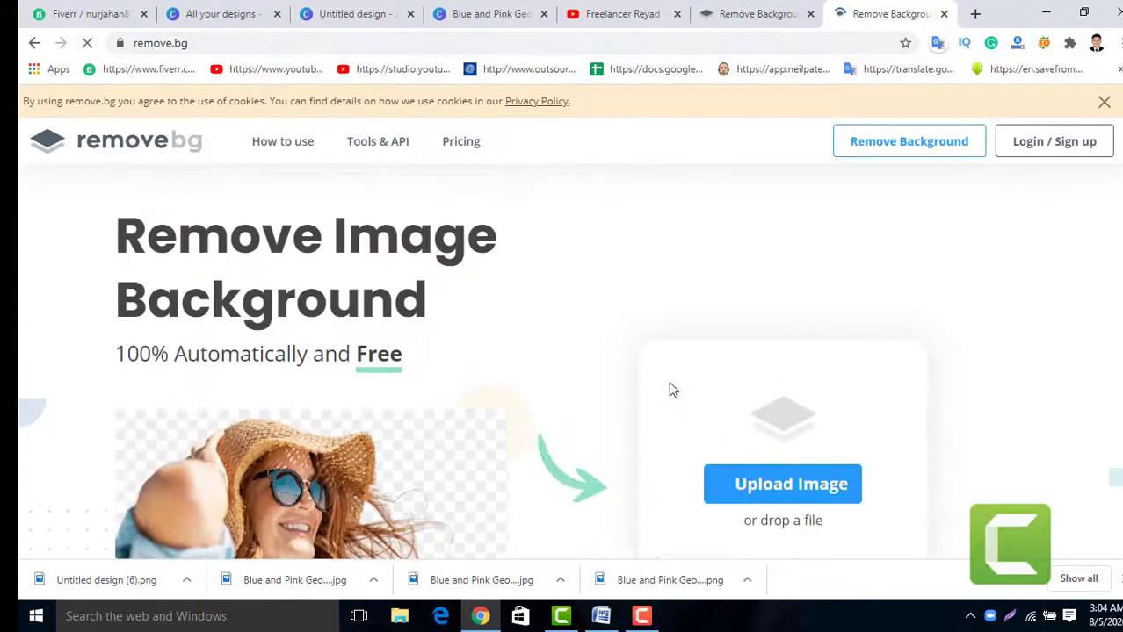
{"action": "left_click", "coordinate": [788, 488]}
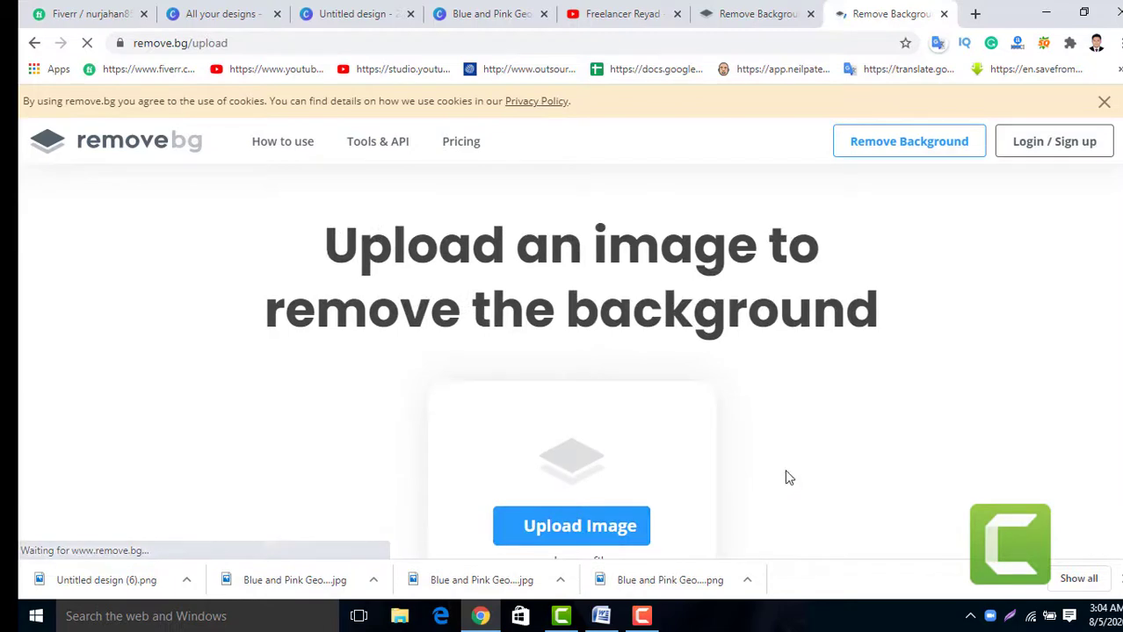
{"action": "left_click", "coordinate": [576, 523]}
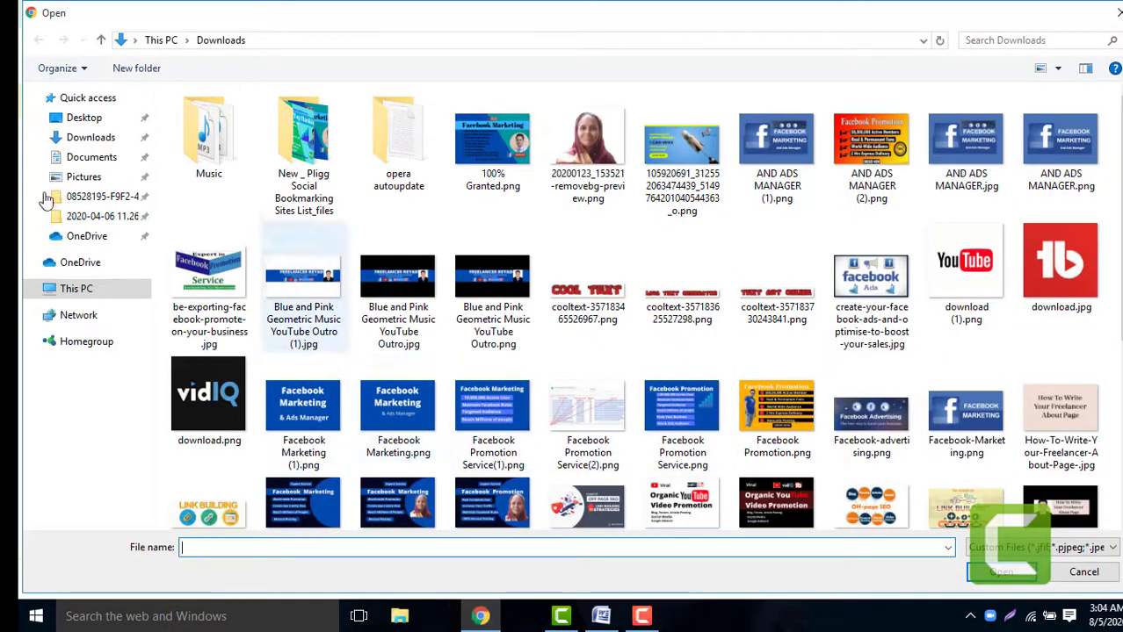
{"action": "left_click", "coordinate": [98, 156]}
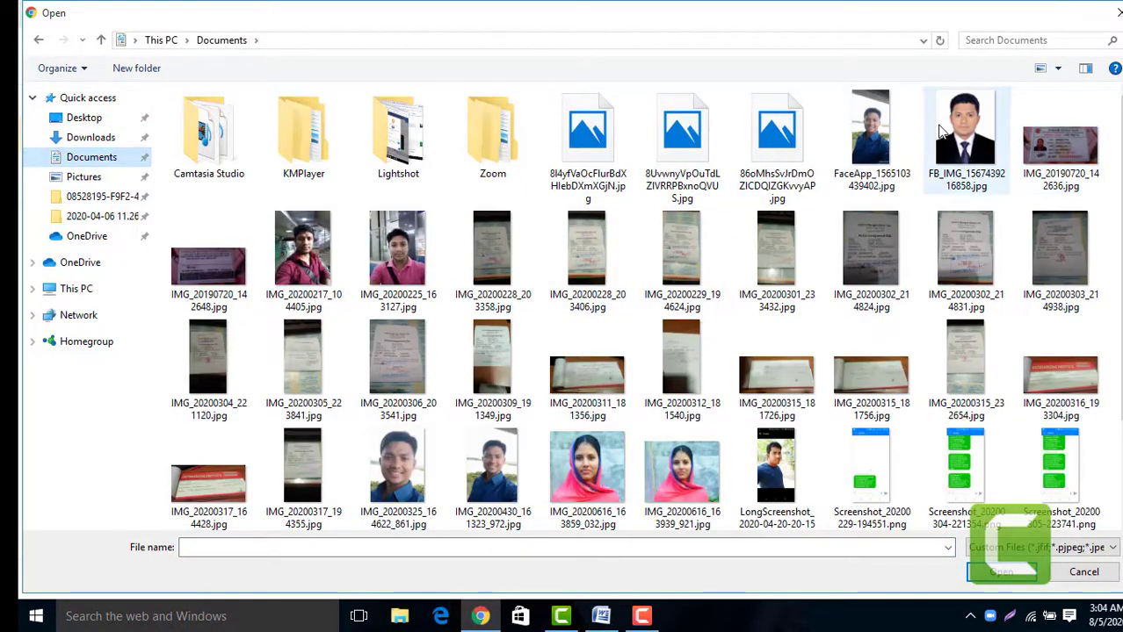
{"action": "left_click", "coordinate": [956, 124]}
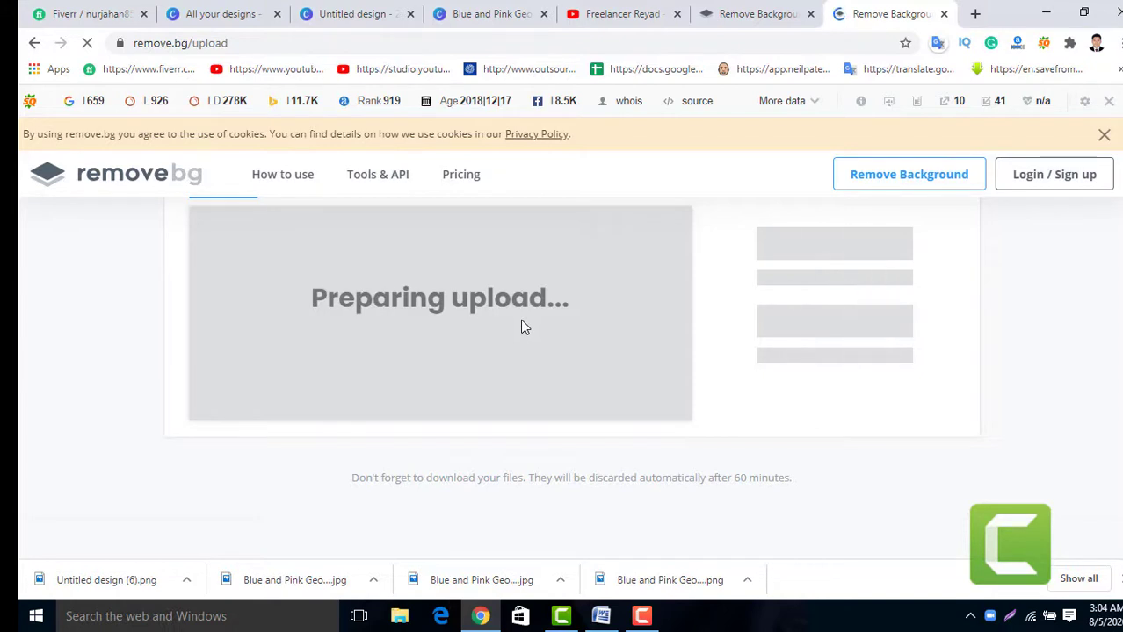
Step: Download the preview-size cutout of the blue-shirt portrait, view the file in Photos and close it
{"action": "scroll", "coordinate": [526, 327], "scroll_direction": "up", "scroll_amount": 1}
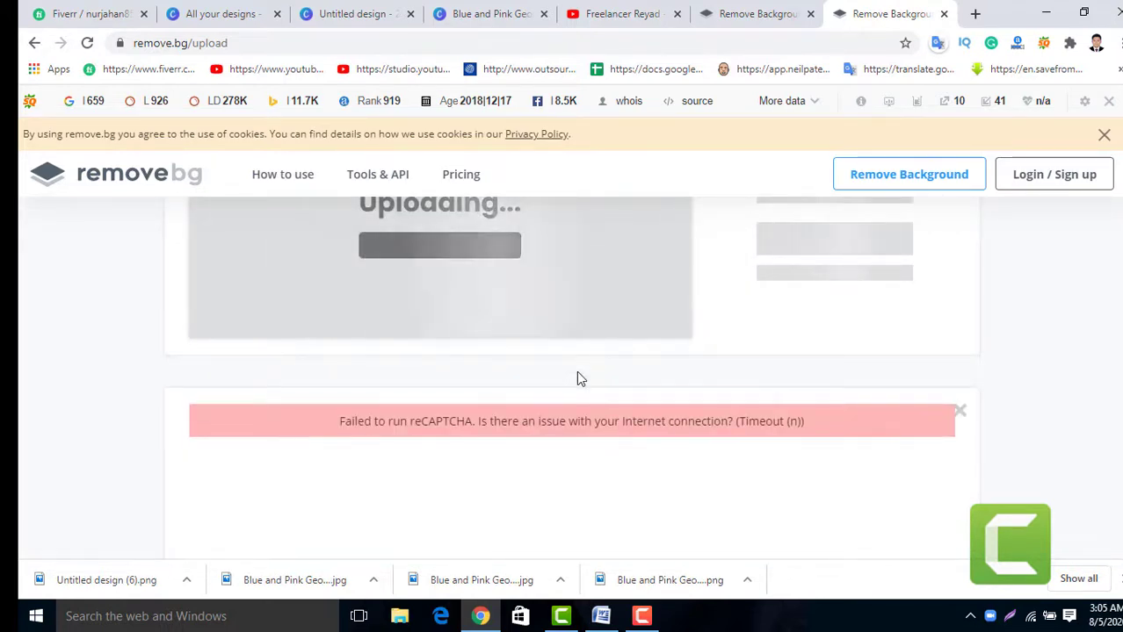
{"action": "scroll", "coordinate": [576, 378], "scroll_direction": "up", "scroll_amount": 3}
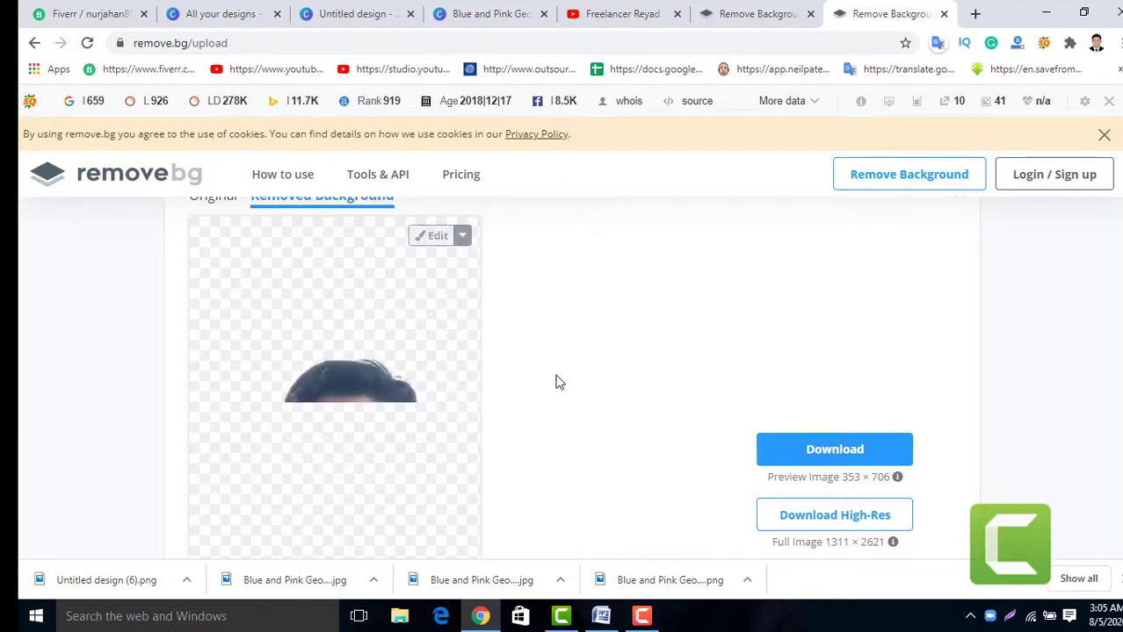
{"action": "scroll", "coordinate": [477, 377], "scroll_direction": "down", "scroll_amount": 2}
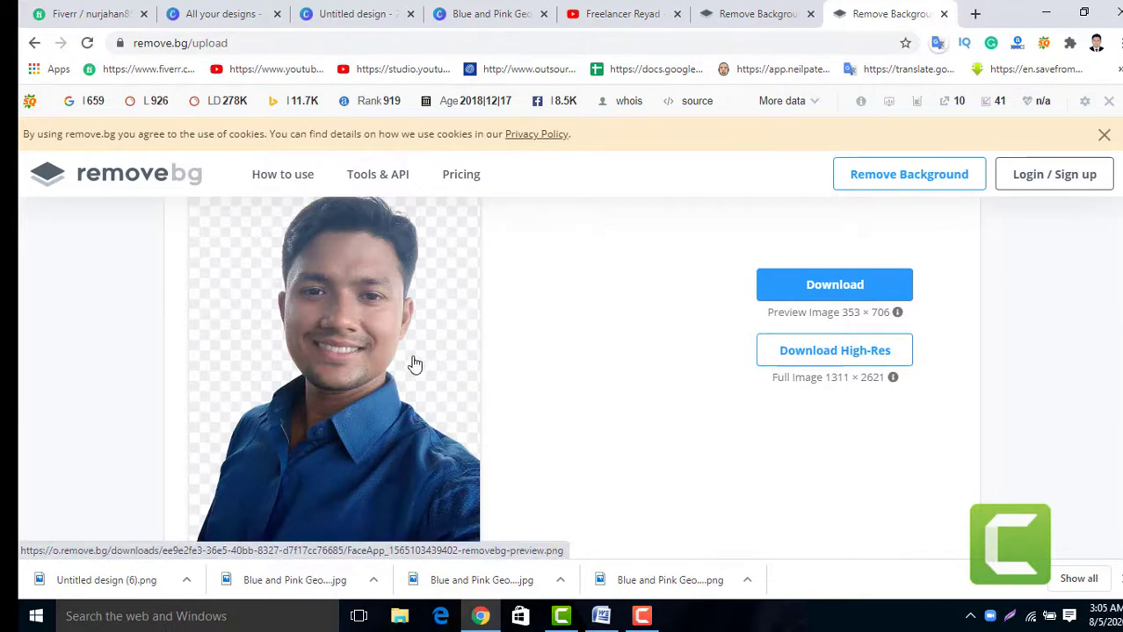
{"action": "left_click", "coordinate": [827, 286]}
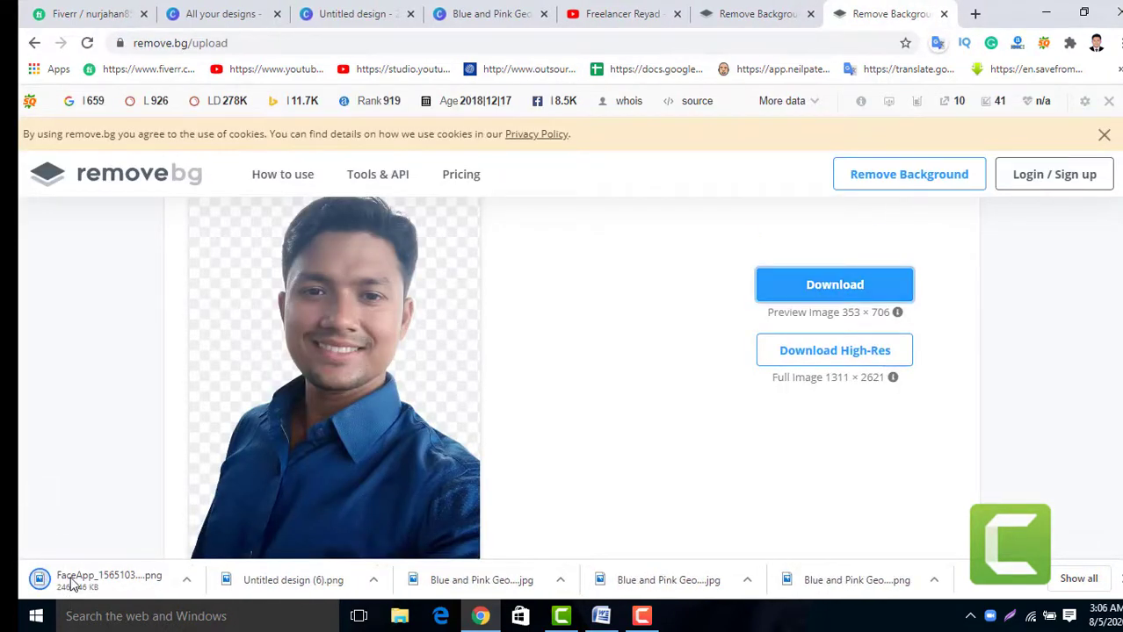
{"action": "left_click", "coordinate": [81, 580]}
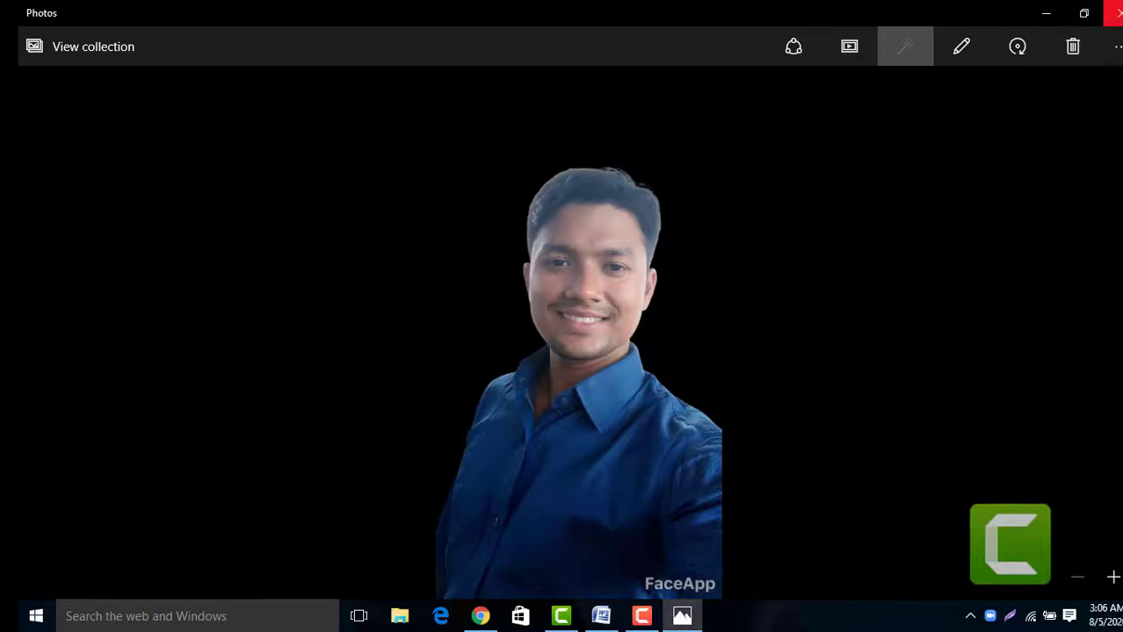
{"action": "left_click", "coordinate": [1117, 13]}
Step: Upload IMG_20200225_163127.jpg from the Documents folder as a second photo for background removal
{"action": "scroll", "coordinate": [561, 269], "scroll_direction": "up", "scroll_amount": 4}
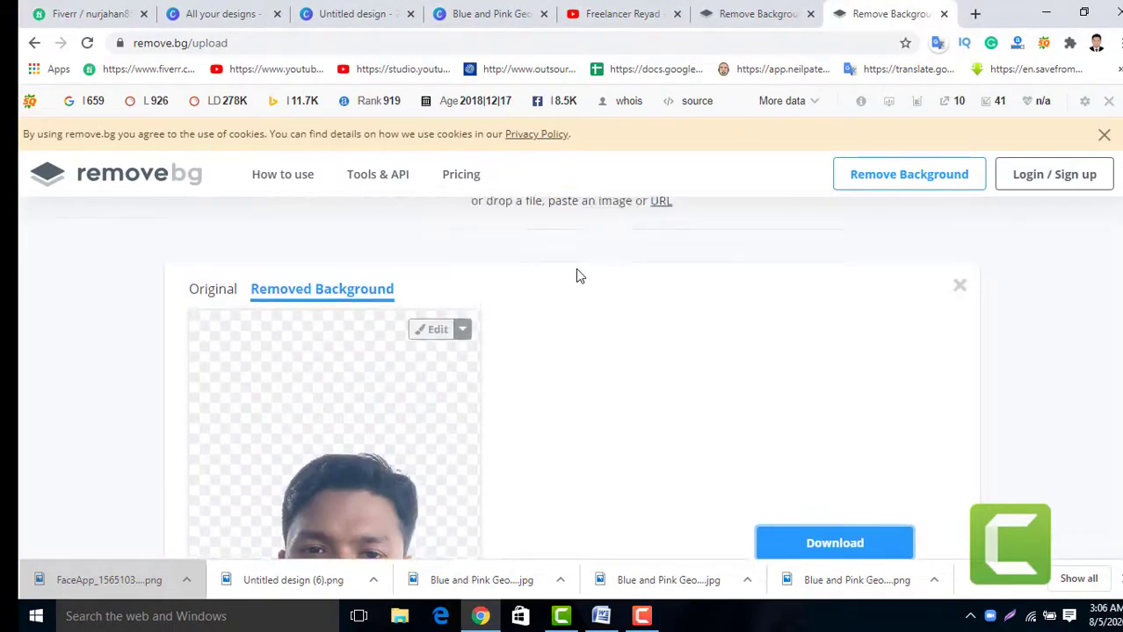
{"action": "left_click", "coordinate": [577, 243]}
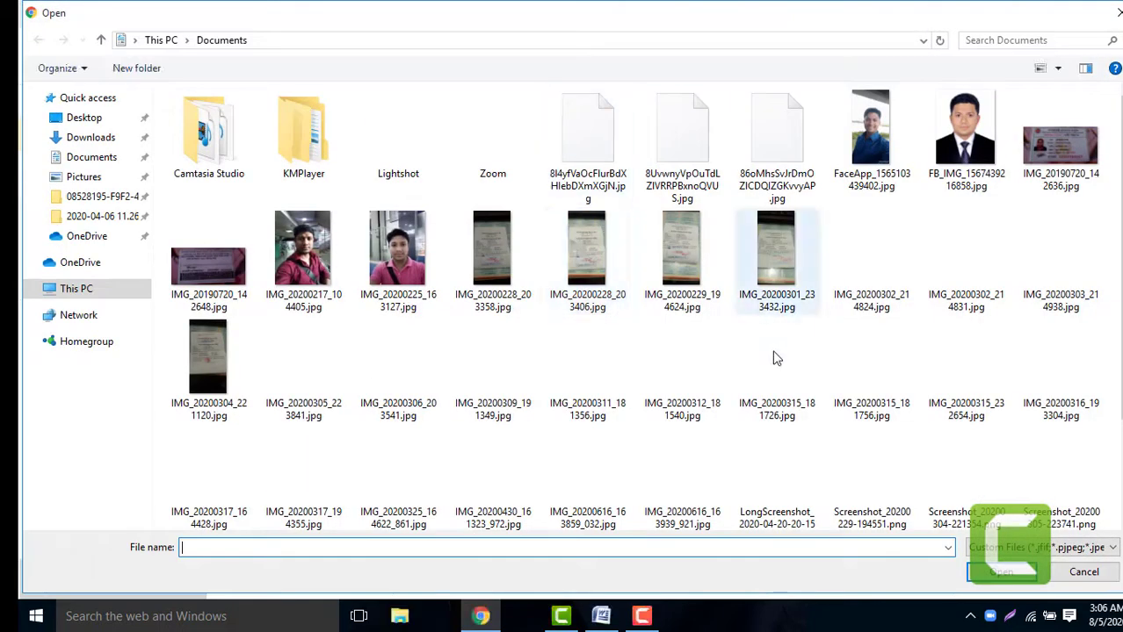
{"action": "left_click", "coordinate": [402, 250]}
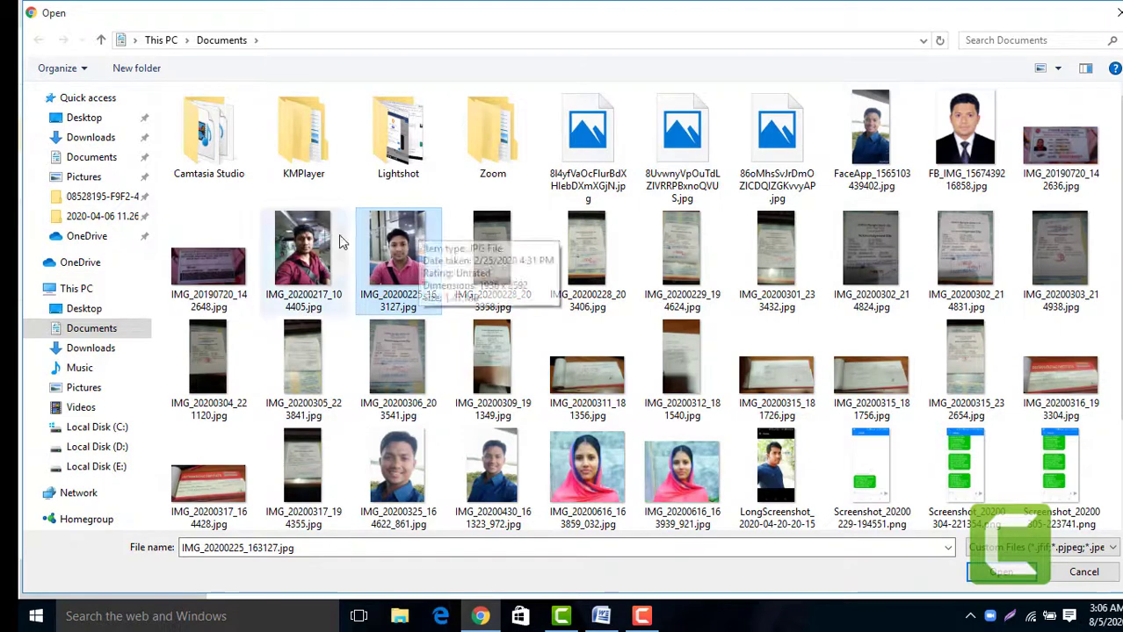
{"action": "left_click", "coordinate": [1002, 572]}
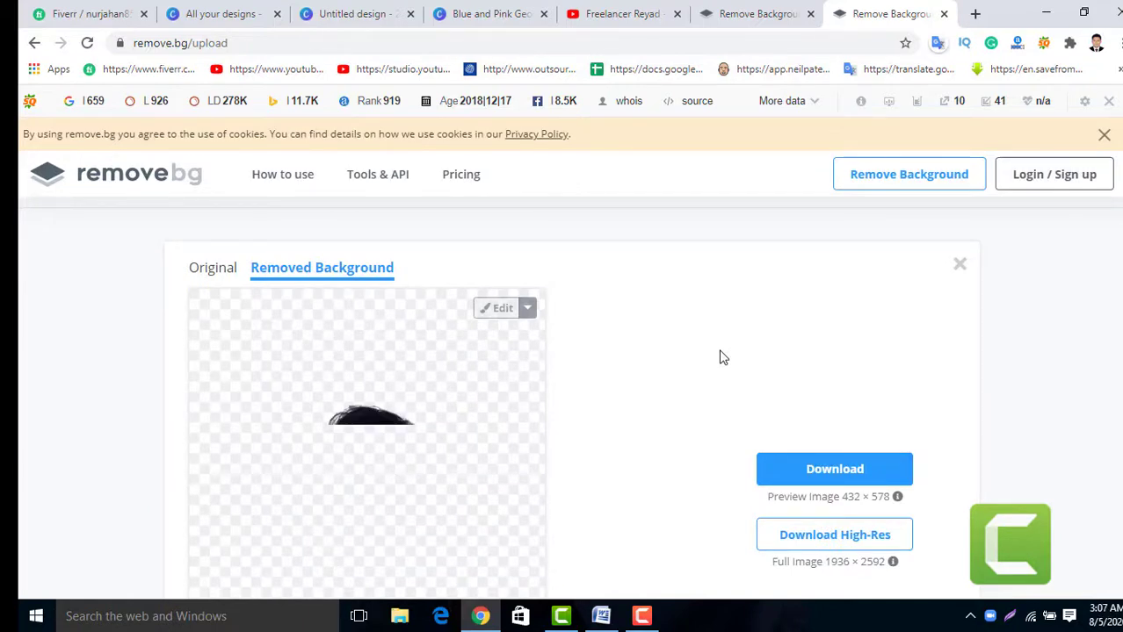
Step: Download the preview-size cutout of the pink-shirt portrait, view the file in Photos and close it
{"action": "scroll", "coordinate": [694, 356], "scroll_direction": "down", "scroll_amount": 3}
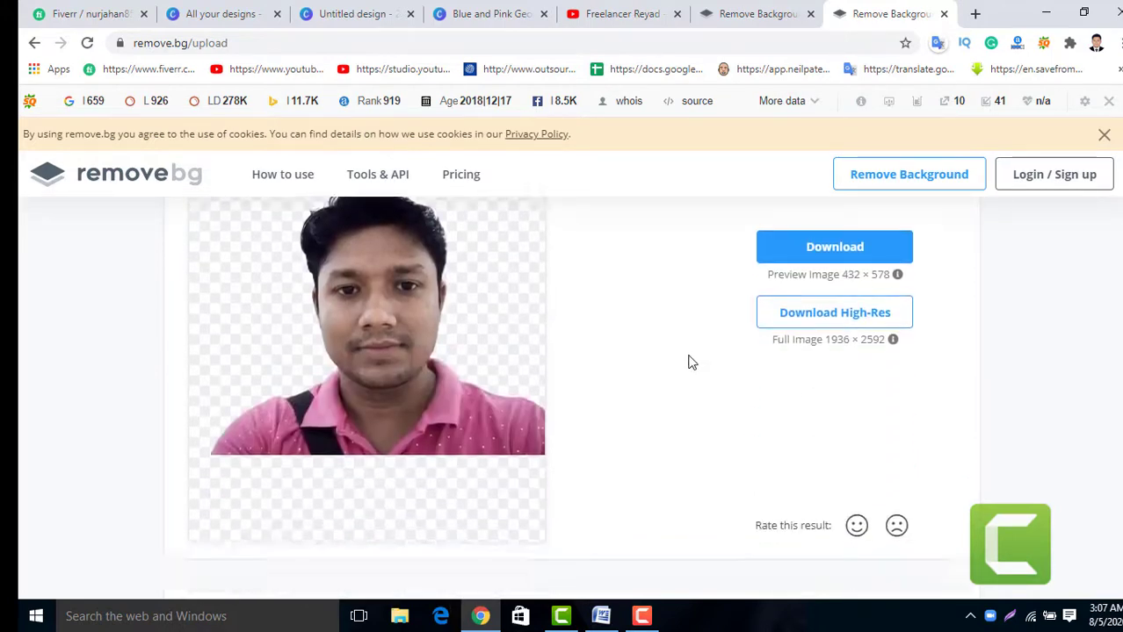
{"action": "scroll", "coordinate": [682, 364], "scroll_direction": "up", "scroll_amount": 1}
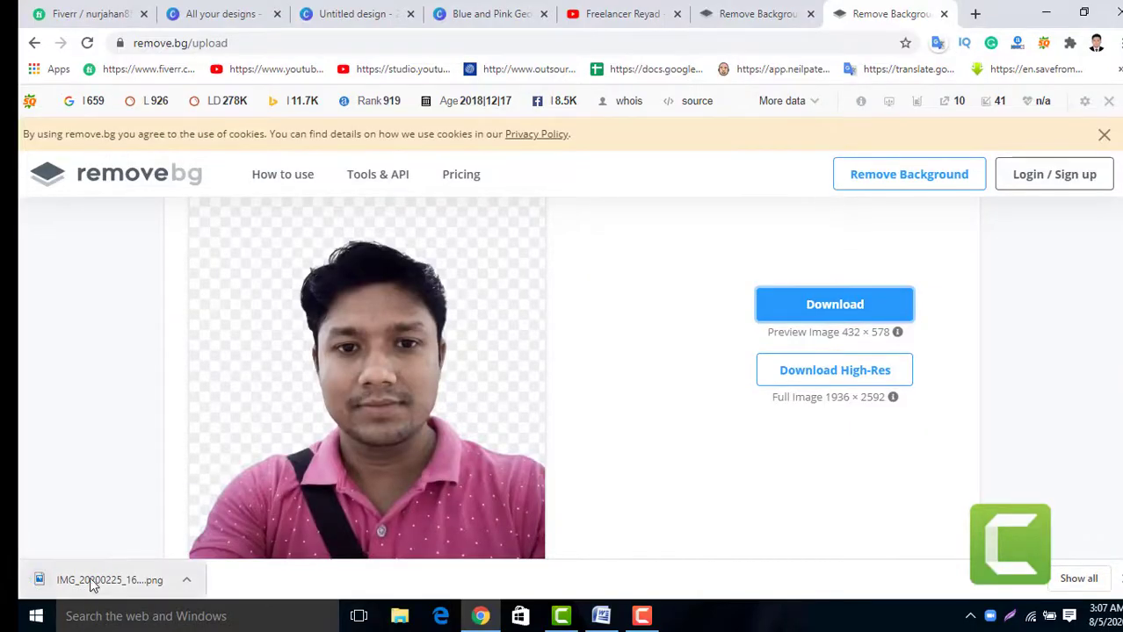
{"action": "left_click", "coordinate": [91, 583]}
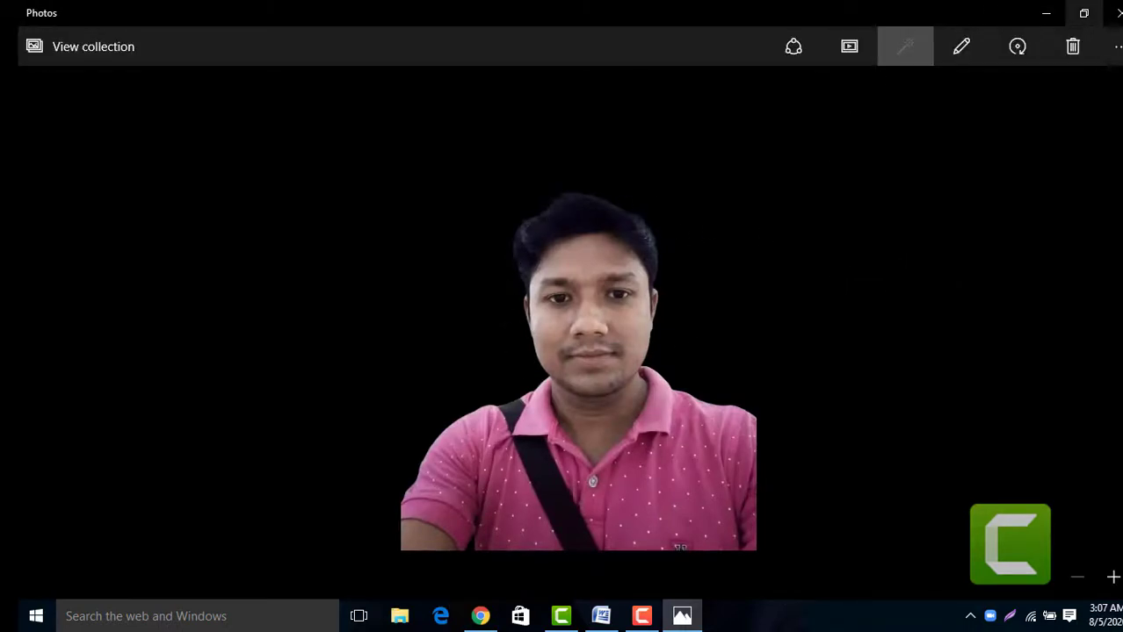
{"action": "left_click", "coordinate": [1113, 12]}
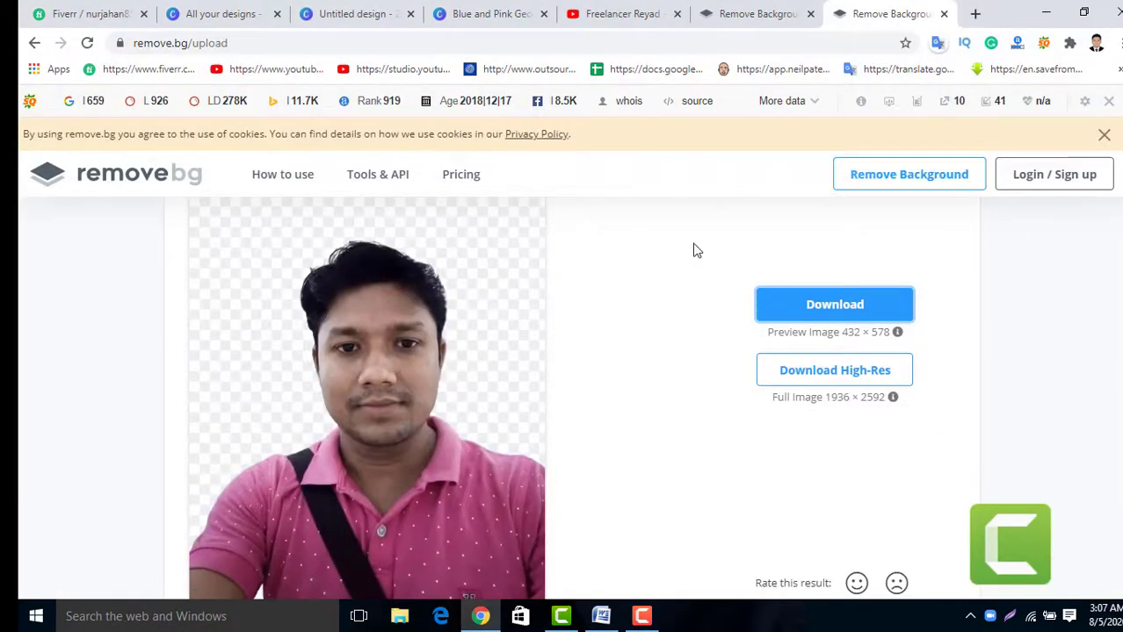
Step: Start another image upload and browse to the New _ Pligg Social Bookmarking Sites List_files folder inside Downloads
{"action": "scroll", "coordinate": [698, 259], "scroll_direction": "up", "scroll_amount": 3}
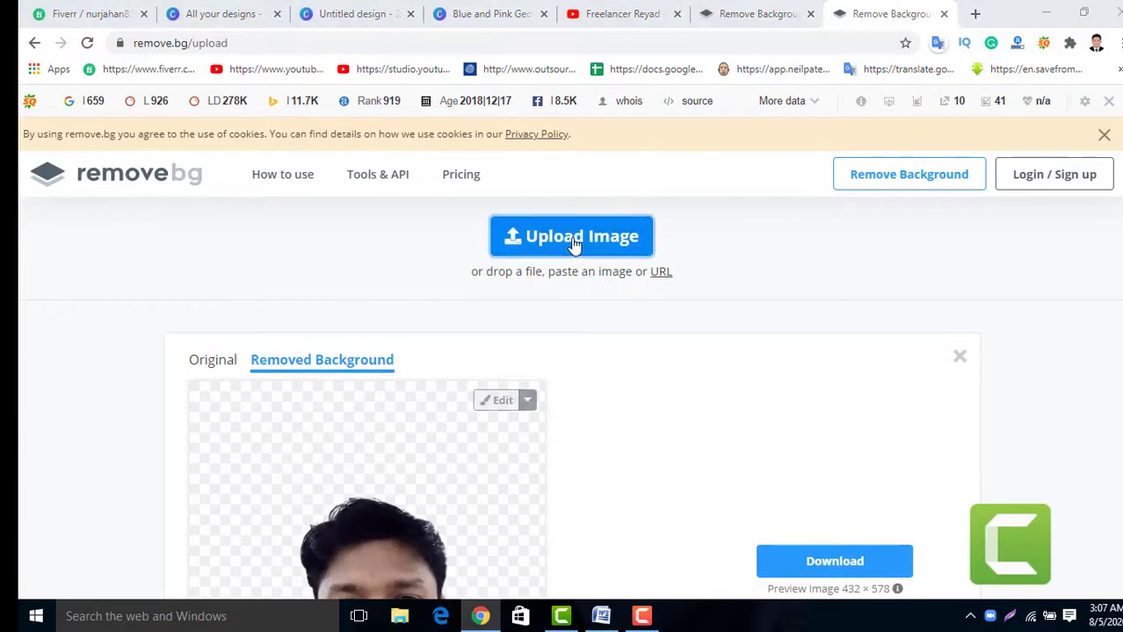
{"action": "left_click", "coordinate": [573, 239]}
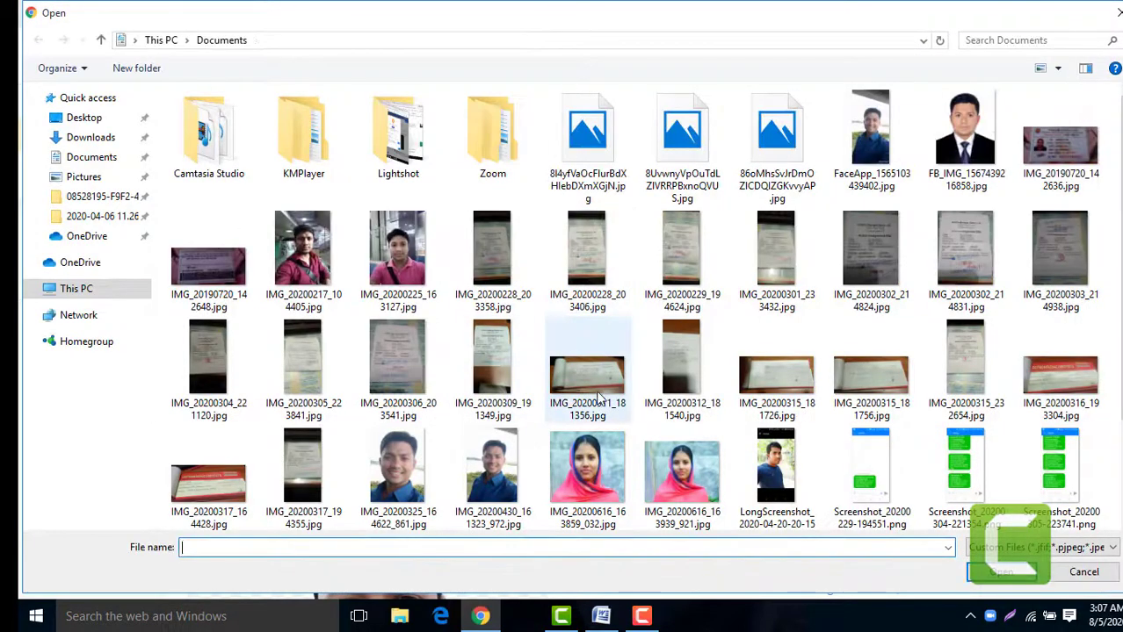
{"action": "scroll", "coordinate": [997, 309], "scroll_direction": "down", "scroll_amount": 1}
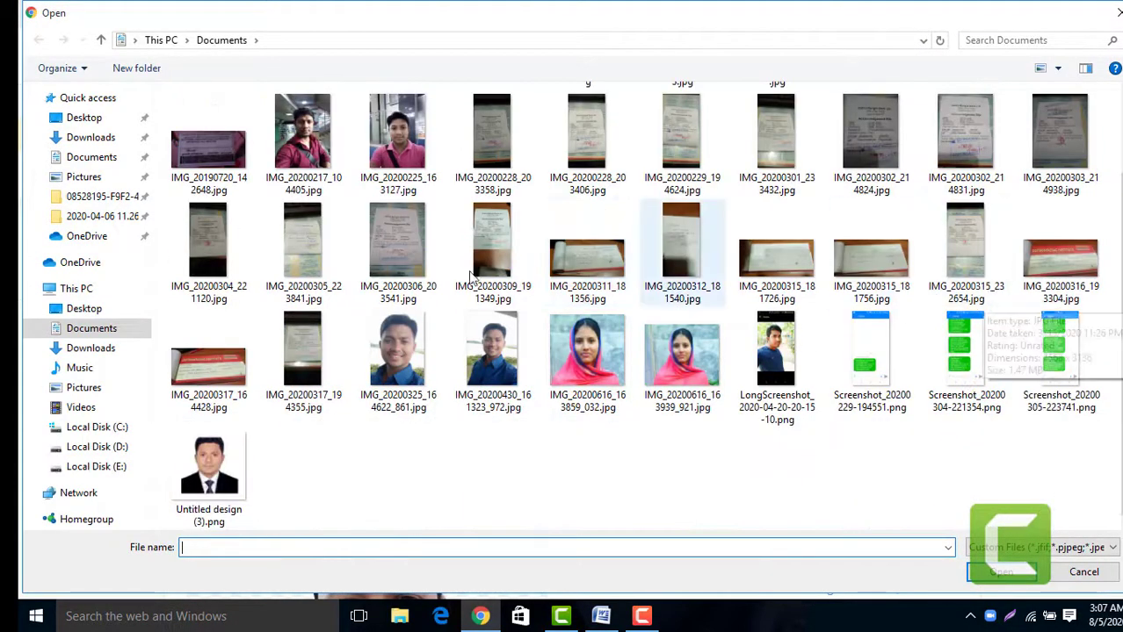
{"action": "scroll", "coordinate": [404, 264], "scroll_direction": "up", "scroll_amount": 1}
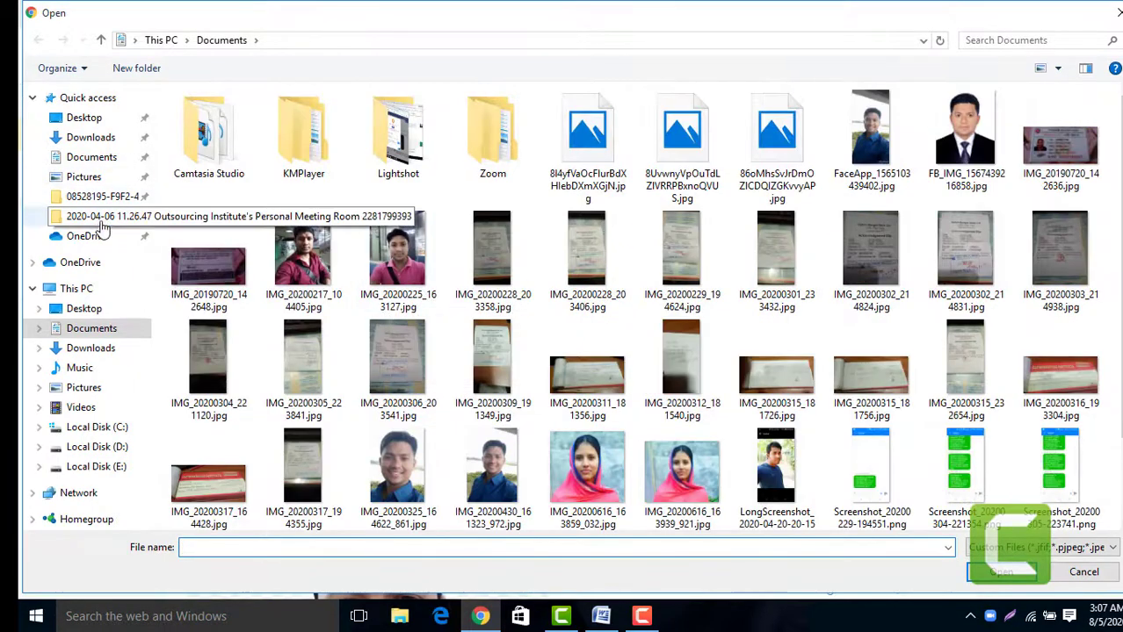
{"action": "left_click", "coordinate": [103, 143]}
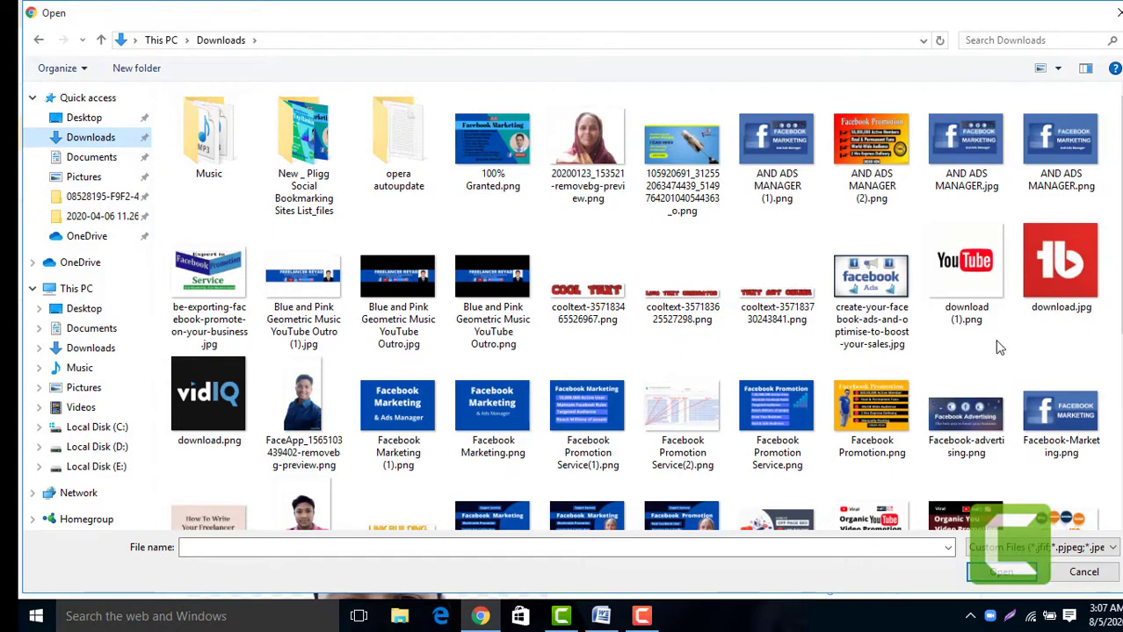
{"action": "scroll", "coordinate": [998, 343], "scroll_direction": "down", "scroll_amount": 2}
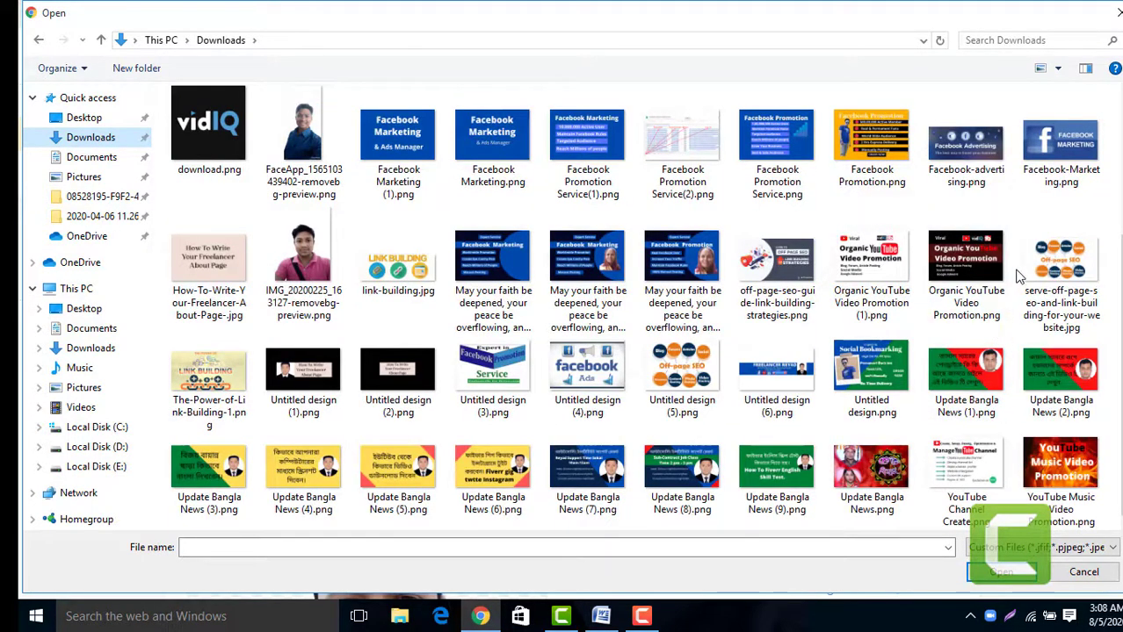
{"action": "scroll", "coordinate": [1017, 277], "scroll_direction": "up", "scroll_amount": 3}
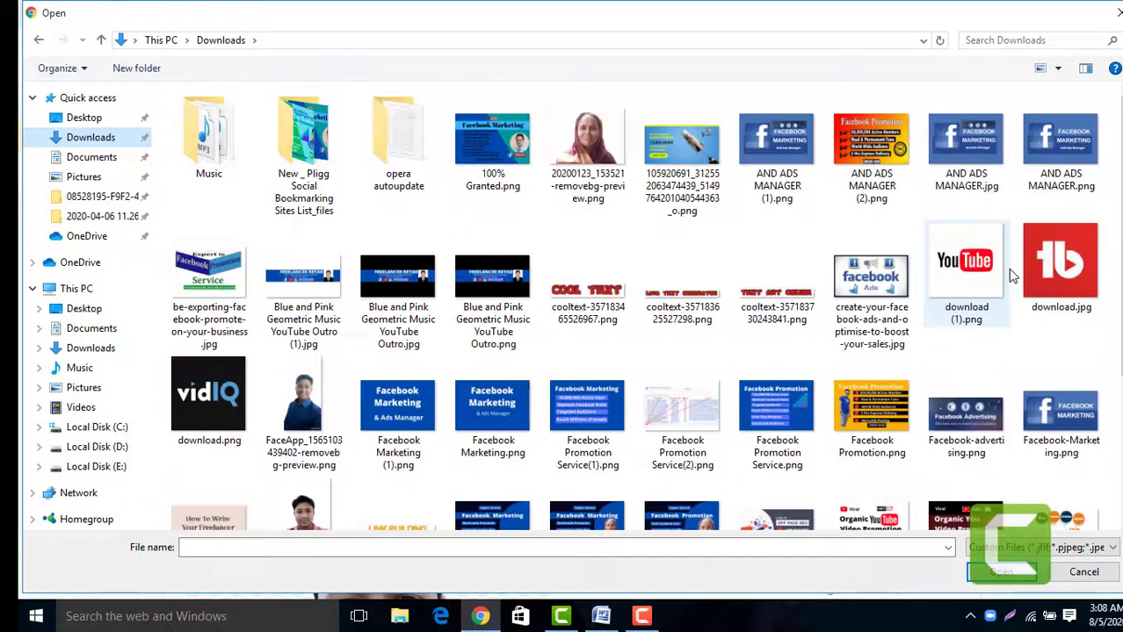
{"action": "left_click", "coordinate": [305, 153]}
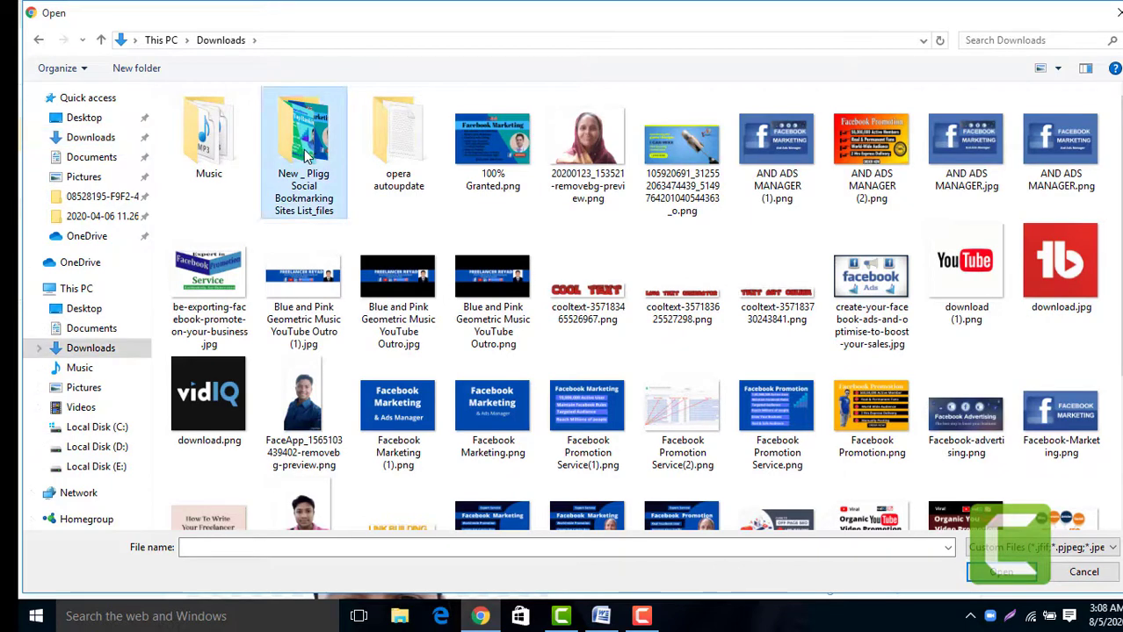
{"action": "double_click", "coordinate": [306, 154]}
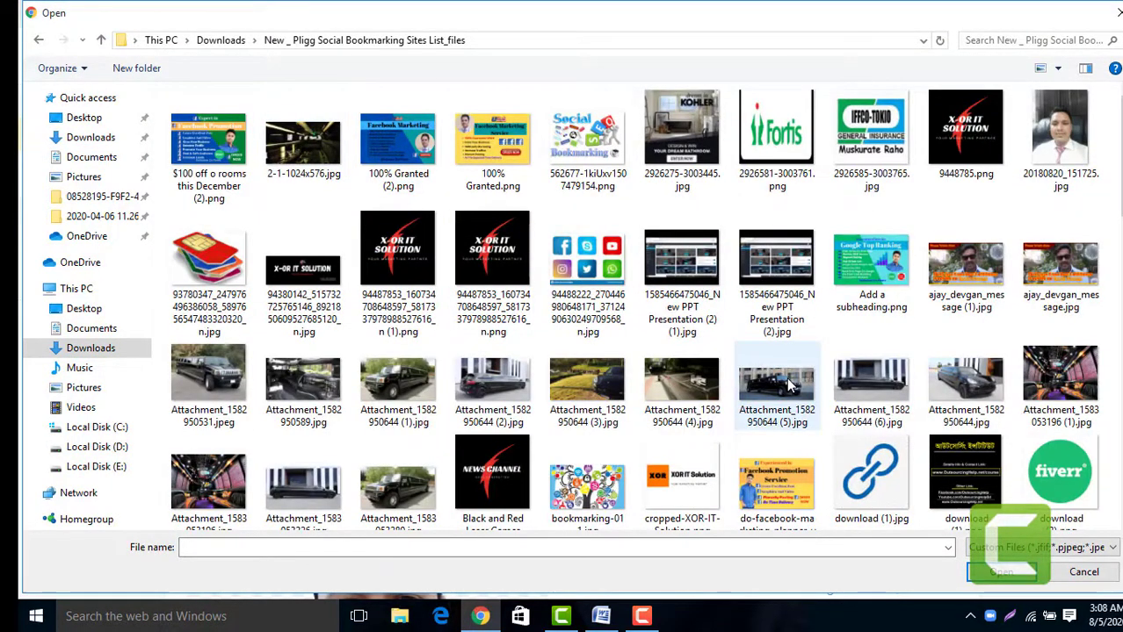
Step: Upload the green Fiverr logo image, the JPG whose name starts with kisspng-fiverr-freelancer-logo, for background removal
{"action": "scroll", "coordinate": [789, 387], "scroll_direction": "down", "scroll_amount": 10}
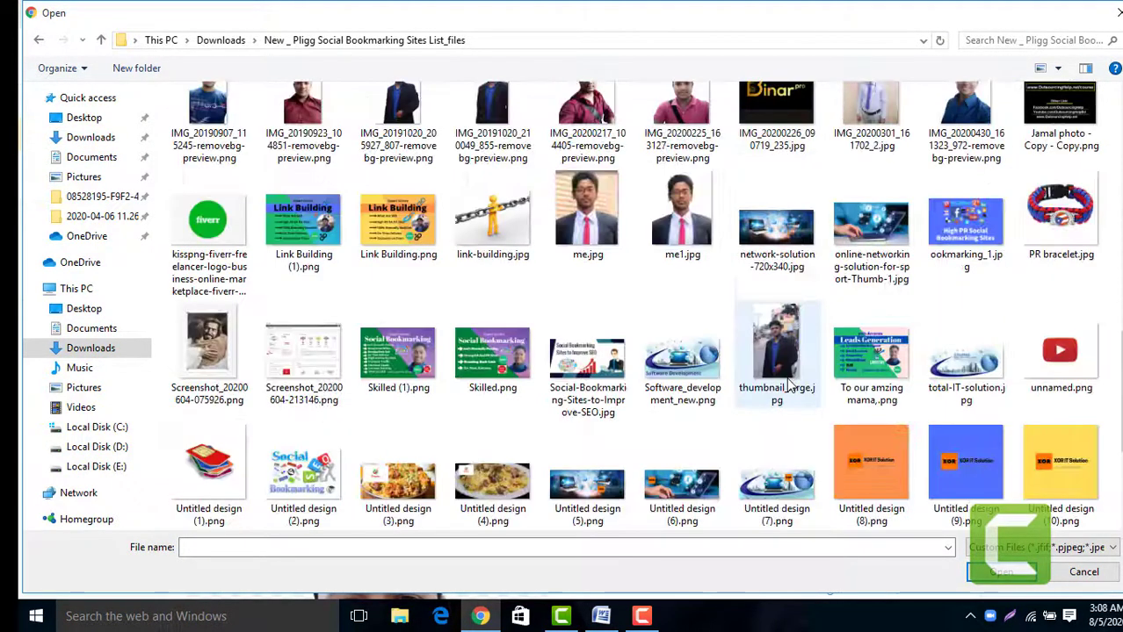
{"action": "scroll", "coordinate": [789, 386], "scroll_direction": "down", "scroll_amount": 3}
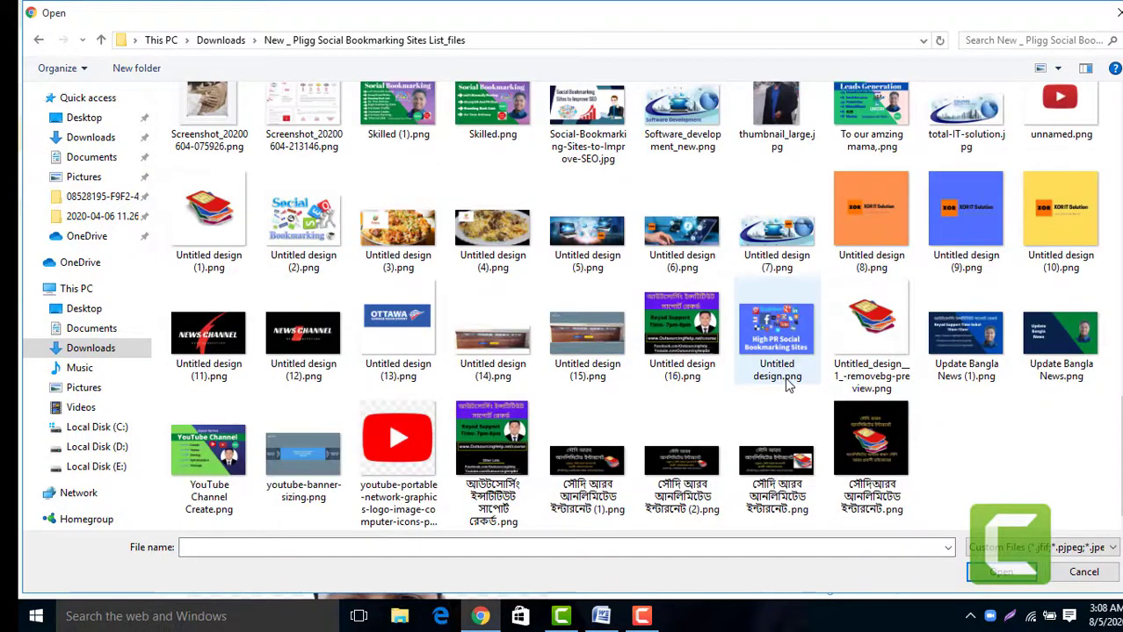
{"action": "scroll", "coordinate": [363, 359], "scroll_direction": "up", "scroll_amount": 2}
{"action": "scroll", "coordinate": [363, 359], "scroll_direction": "up", "scroll_amount": 3}
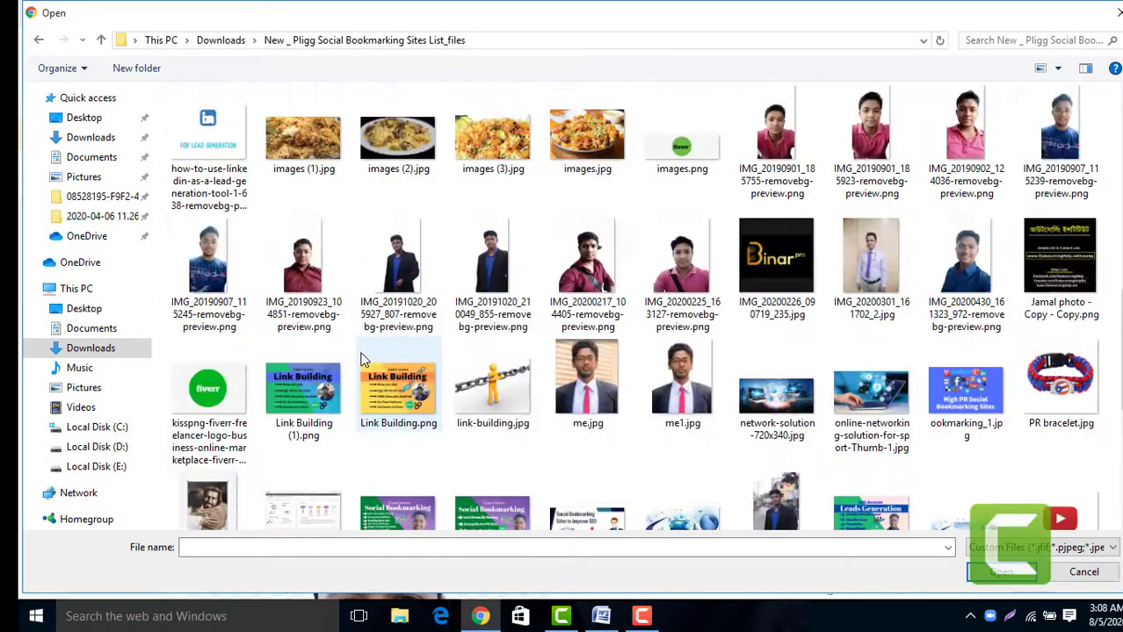
{"action": "scroll", "coordinate": [736, 422], "scroll_direction": "down", "scroll_amount": 2}
{"action": "scroll", "coordinate": [734, 417], "scroll_direction": "down", "scroll_amount": 3}
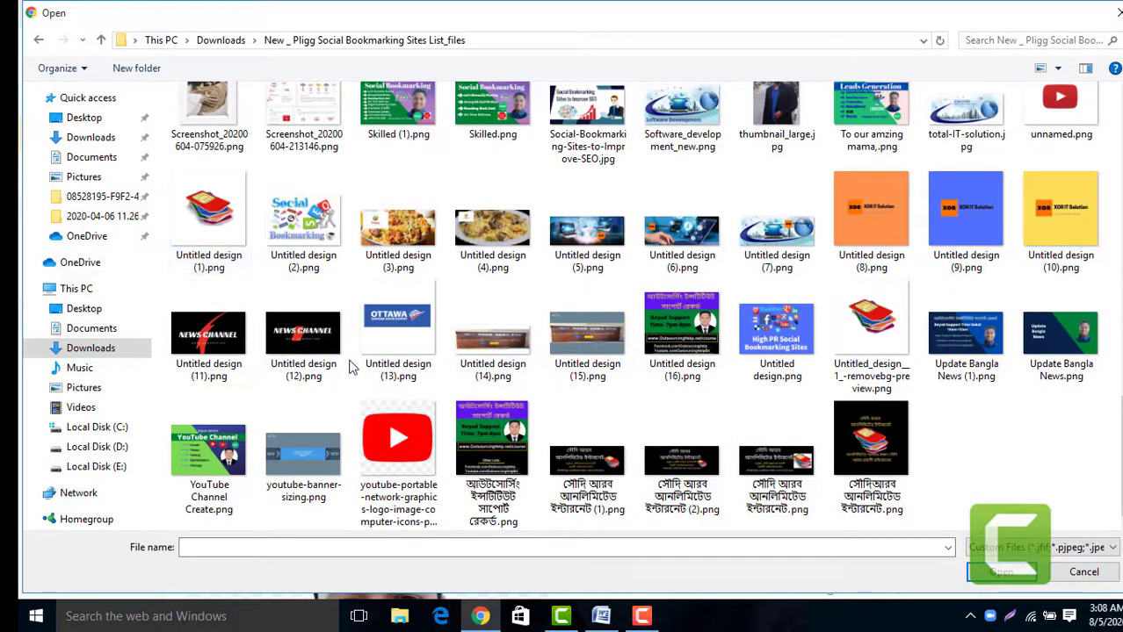
{"action": "scroll", "coordinate": [355, 364], "scroll_direction": "up", "scroll_amount": 5}
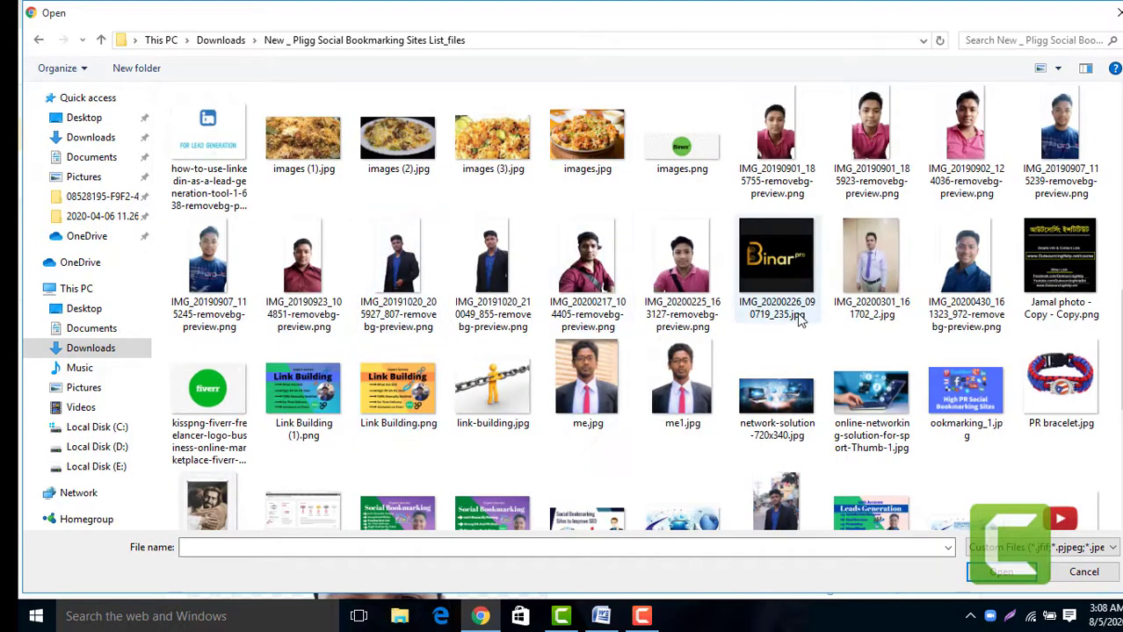
{"action": "scroll", "coordinate": [797, 318], "scroll_direction": "down", "scroll_amount": 2}
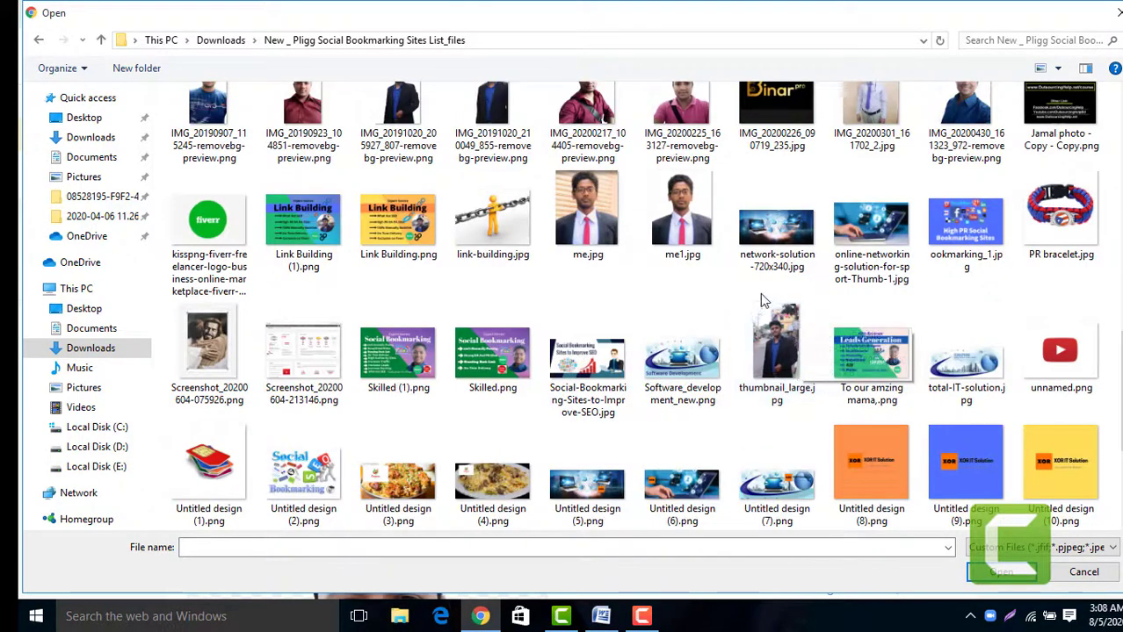
{"action": "left_click", "coordinate": [221, 234]}
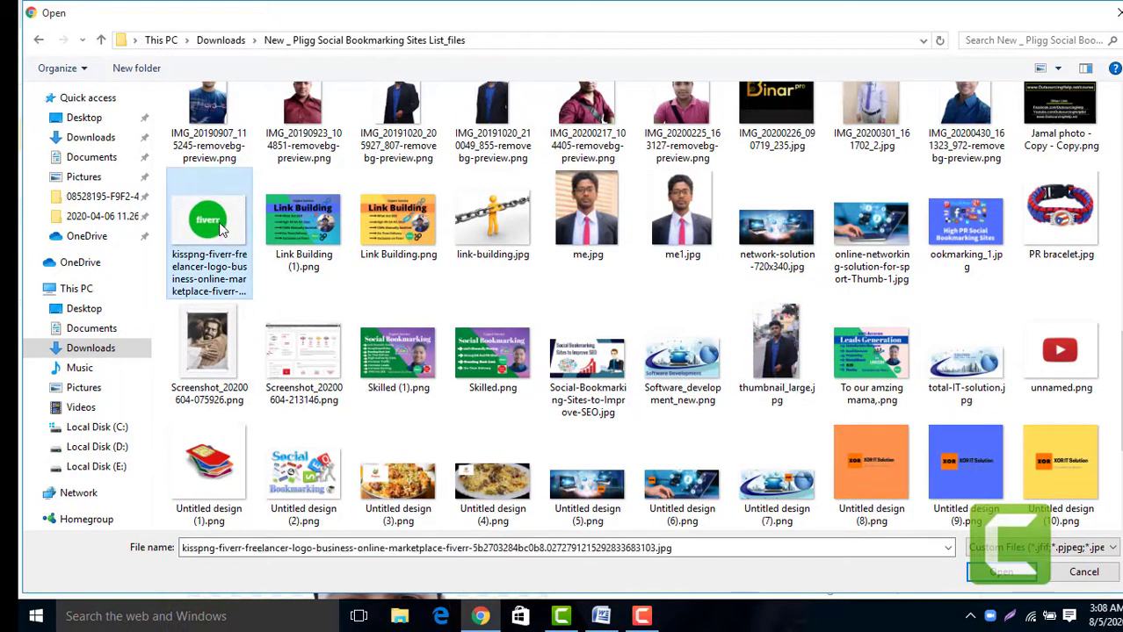
{"action": "left_click", "coordinate": [1002, 572]}
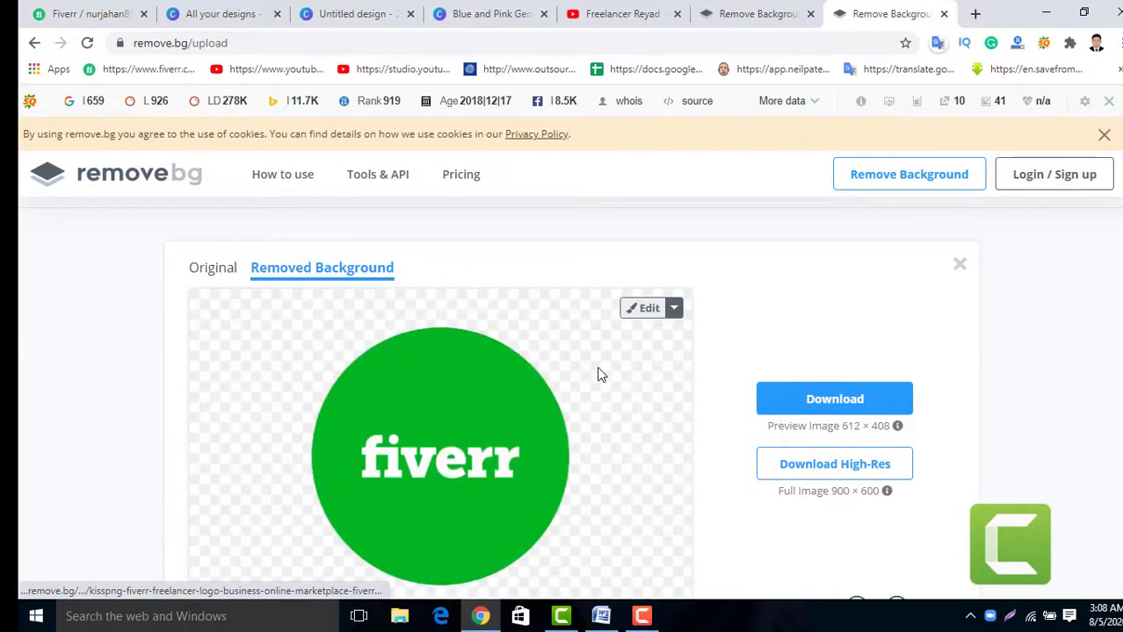
Step: Download the preview-size cutout of the Fiverr logo, view the file in Photos and close it
{"action": "left_click", "coordinate": [801, 406]}
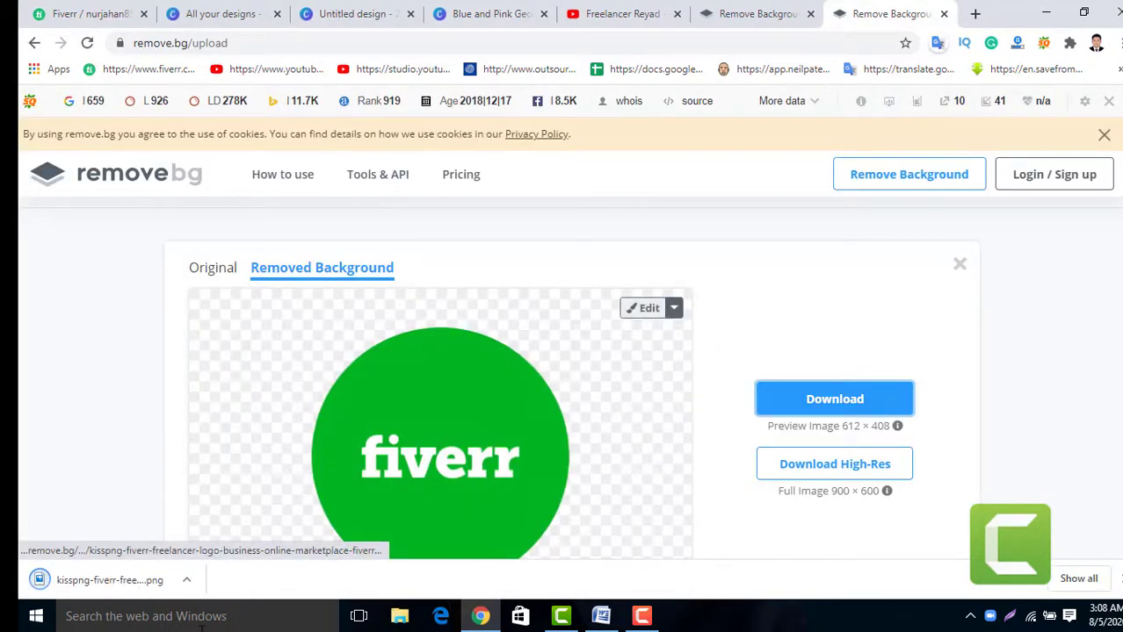
{"action": "left_click", "coordinate": [108, 581]}
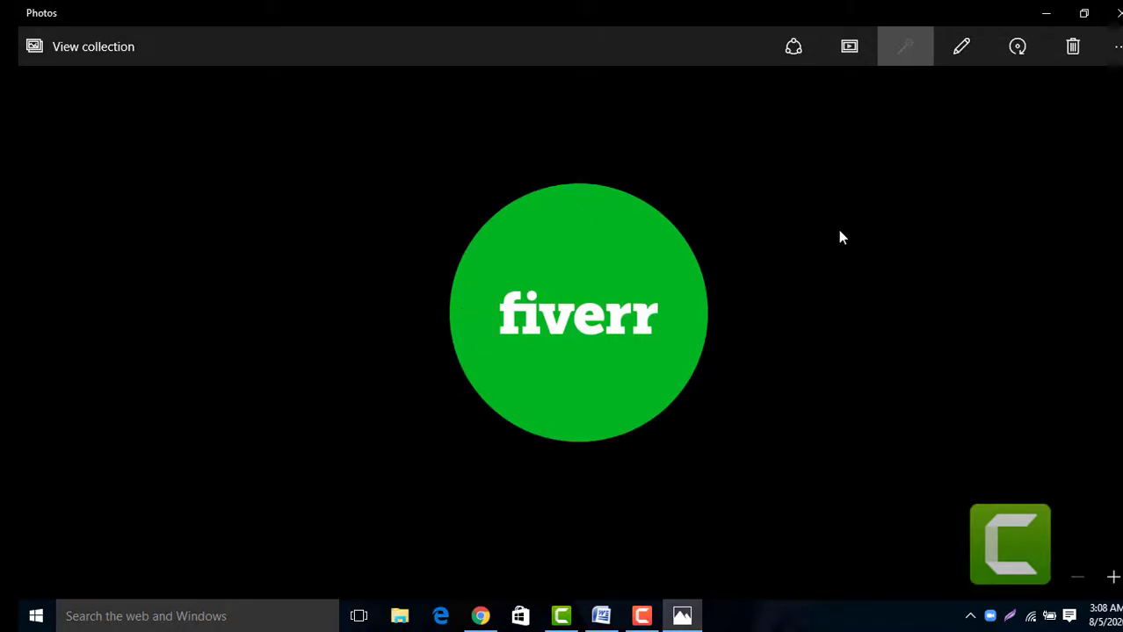
{"action": "left_click", "coordinate": [1114, 12]}
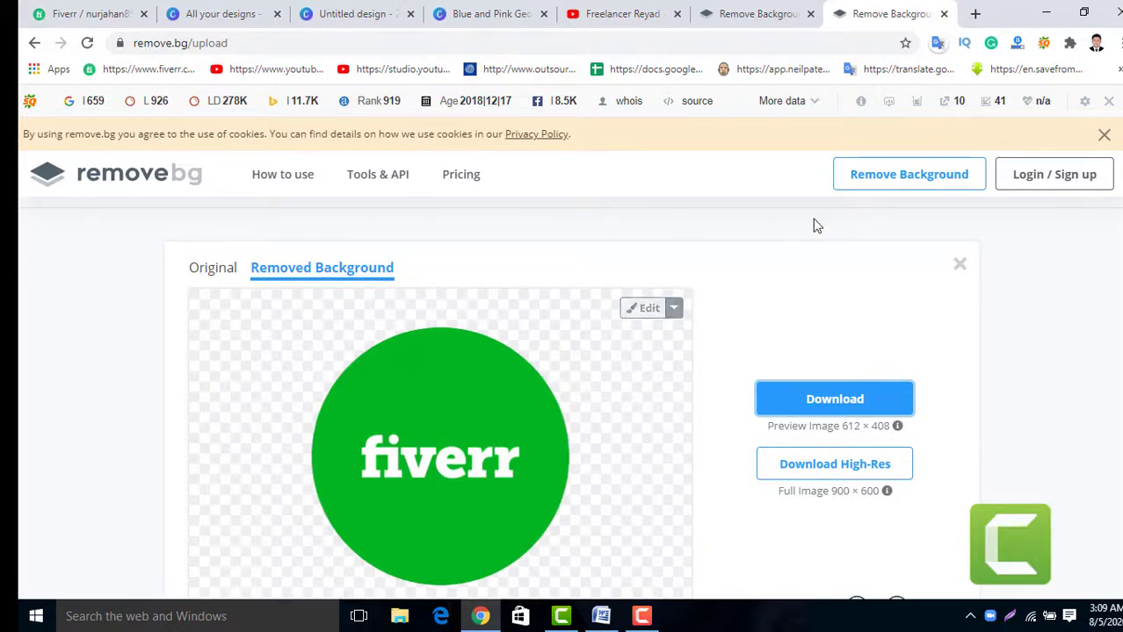
{"action": "left_click", "coordinate": [642, 615]}
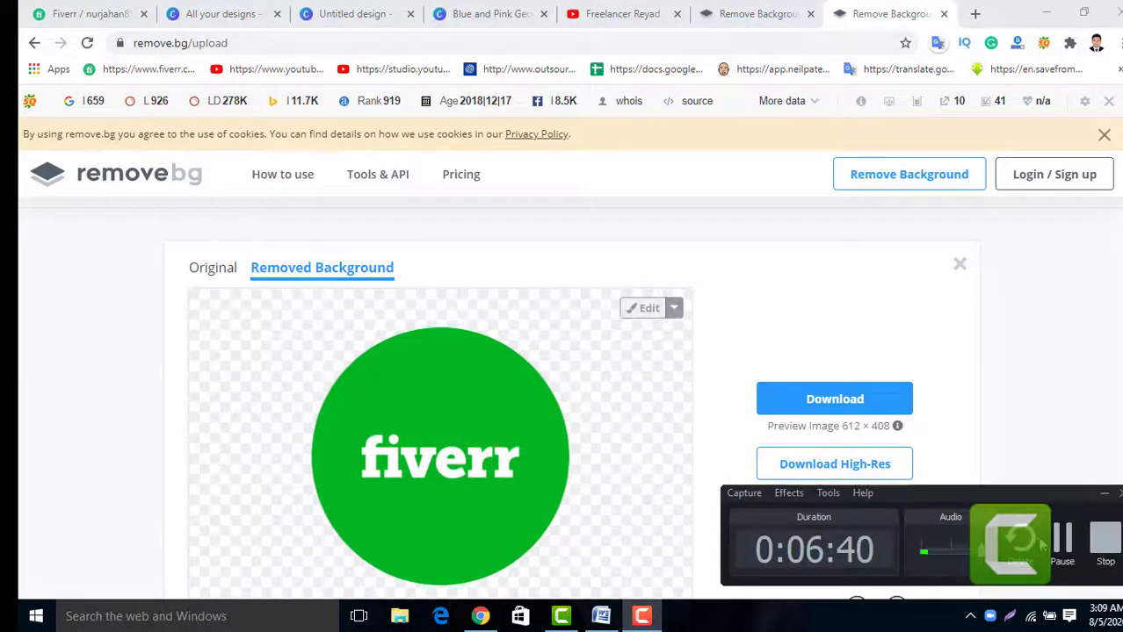